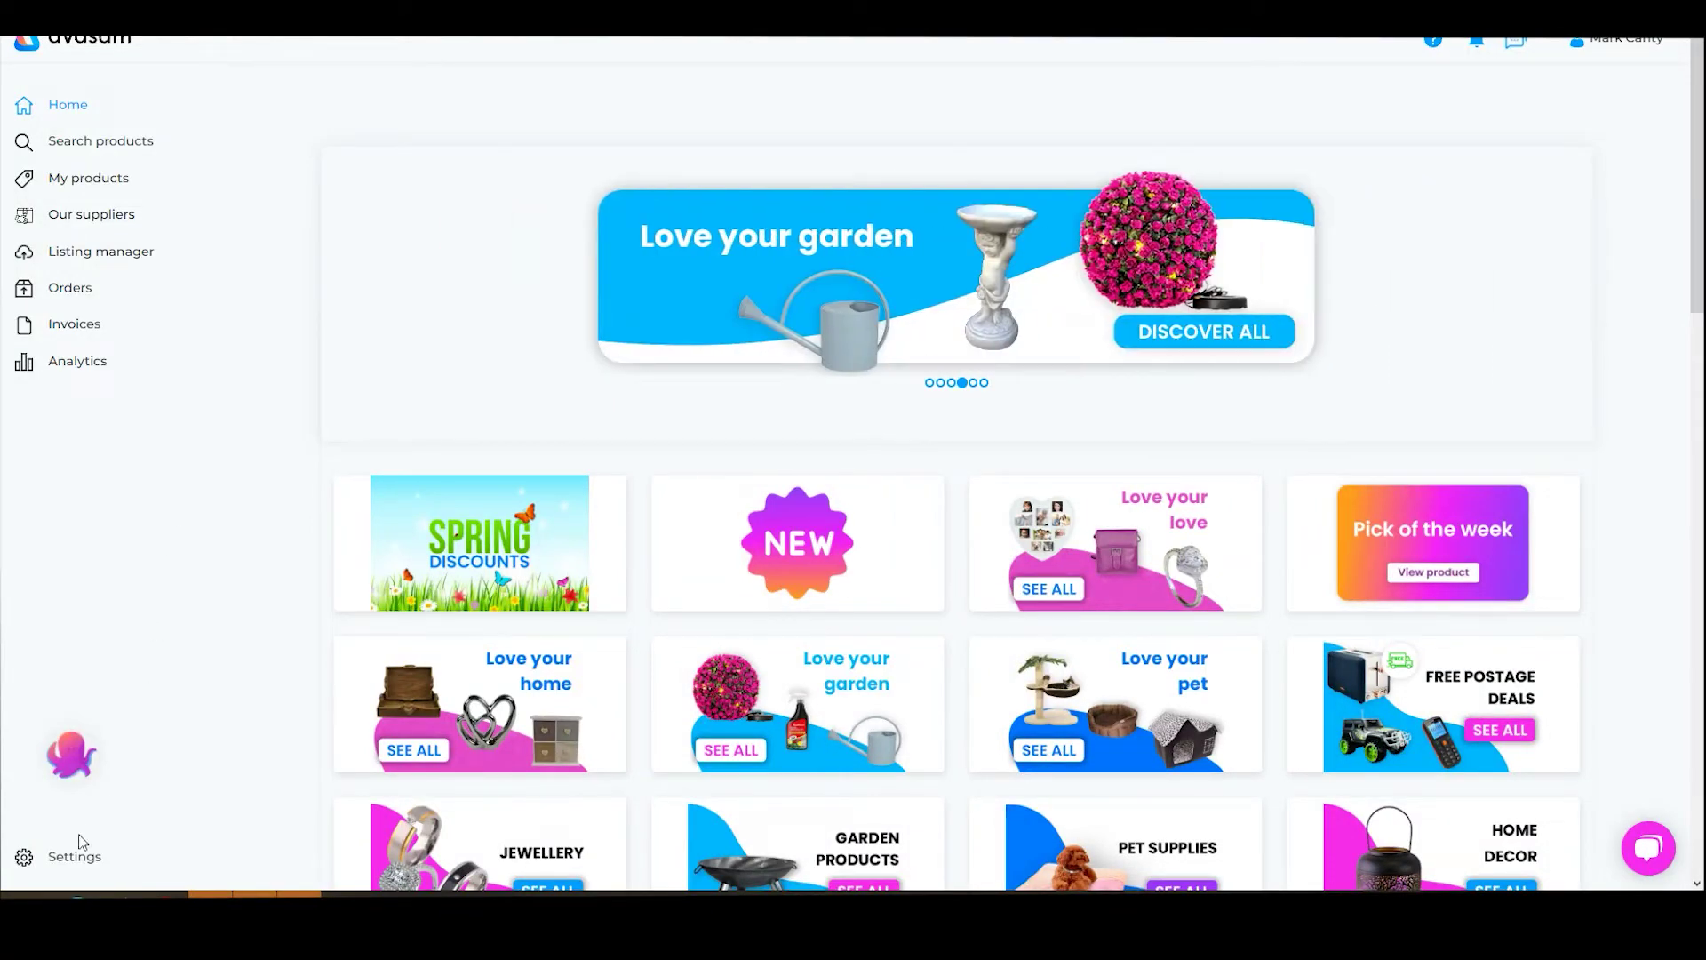
- Start adding a WooCommerce sales channel from the sales channel integration settings, opening the WooCommerce help documentation along the way
click(72, 860)
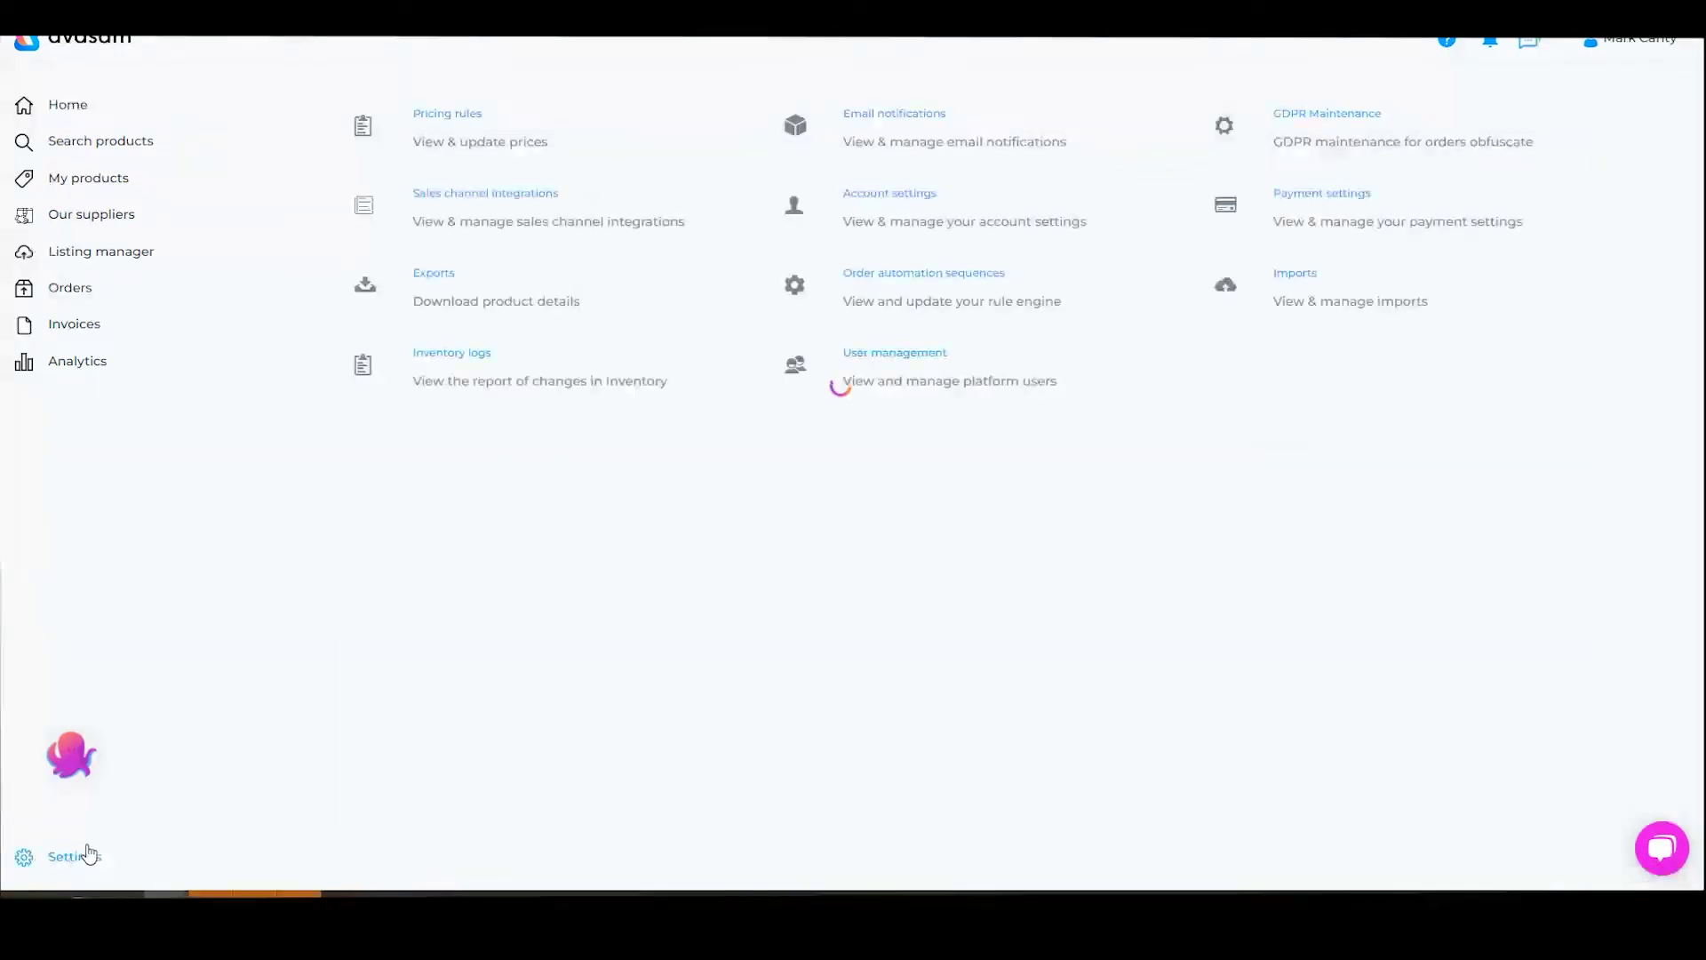
click(471, 201)
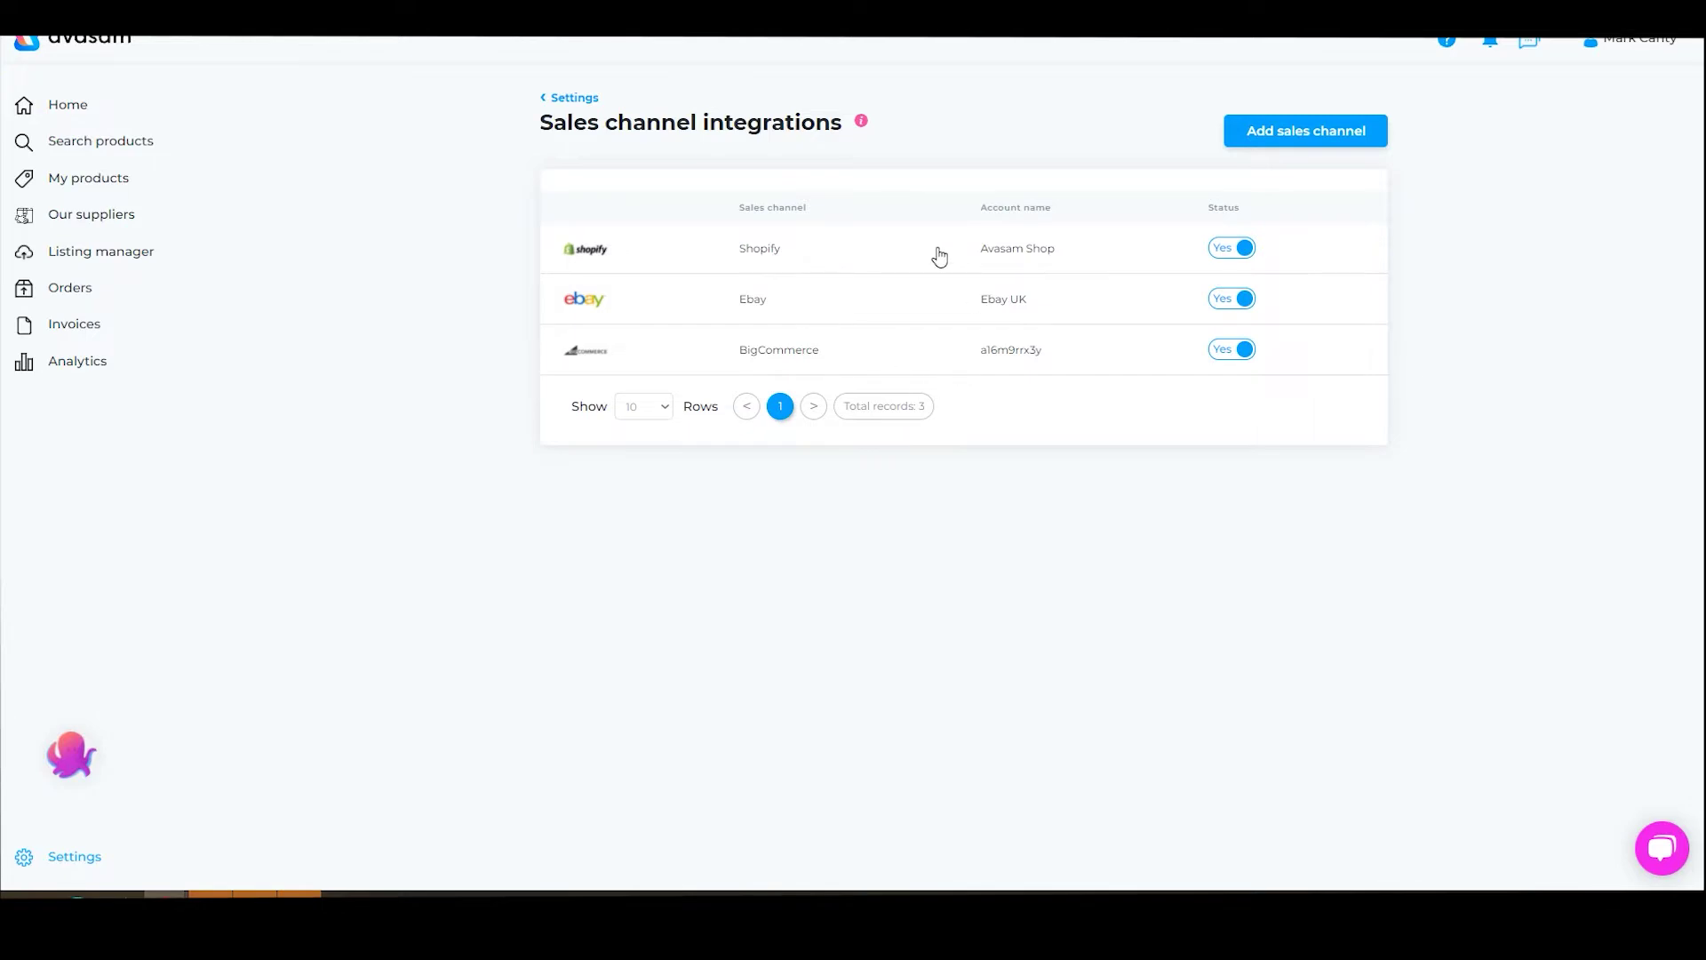
click(1297, 133)
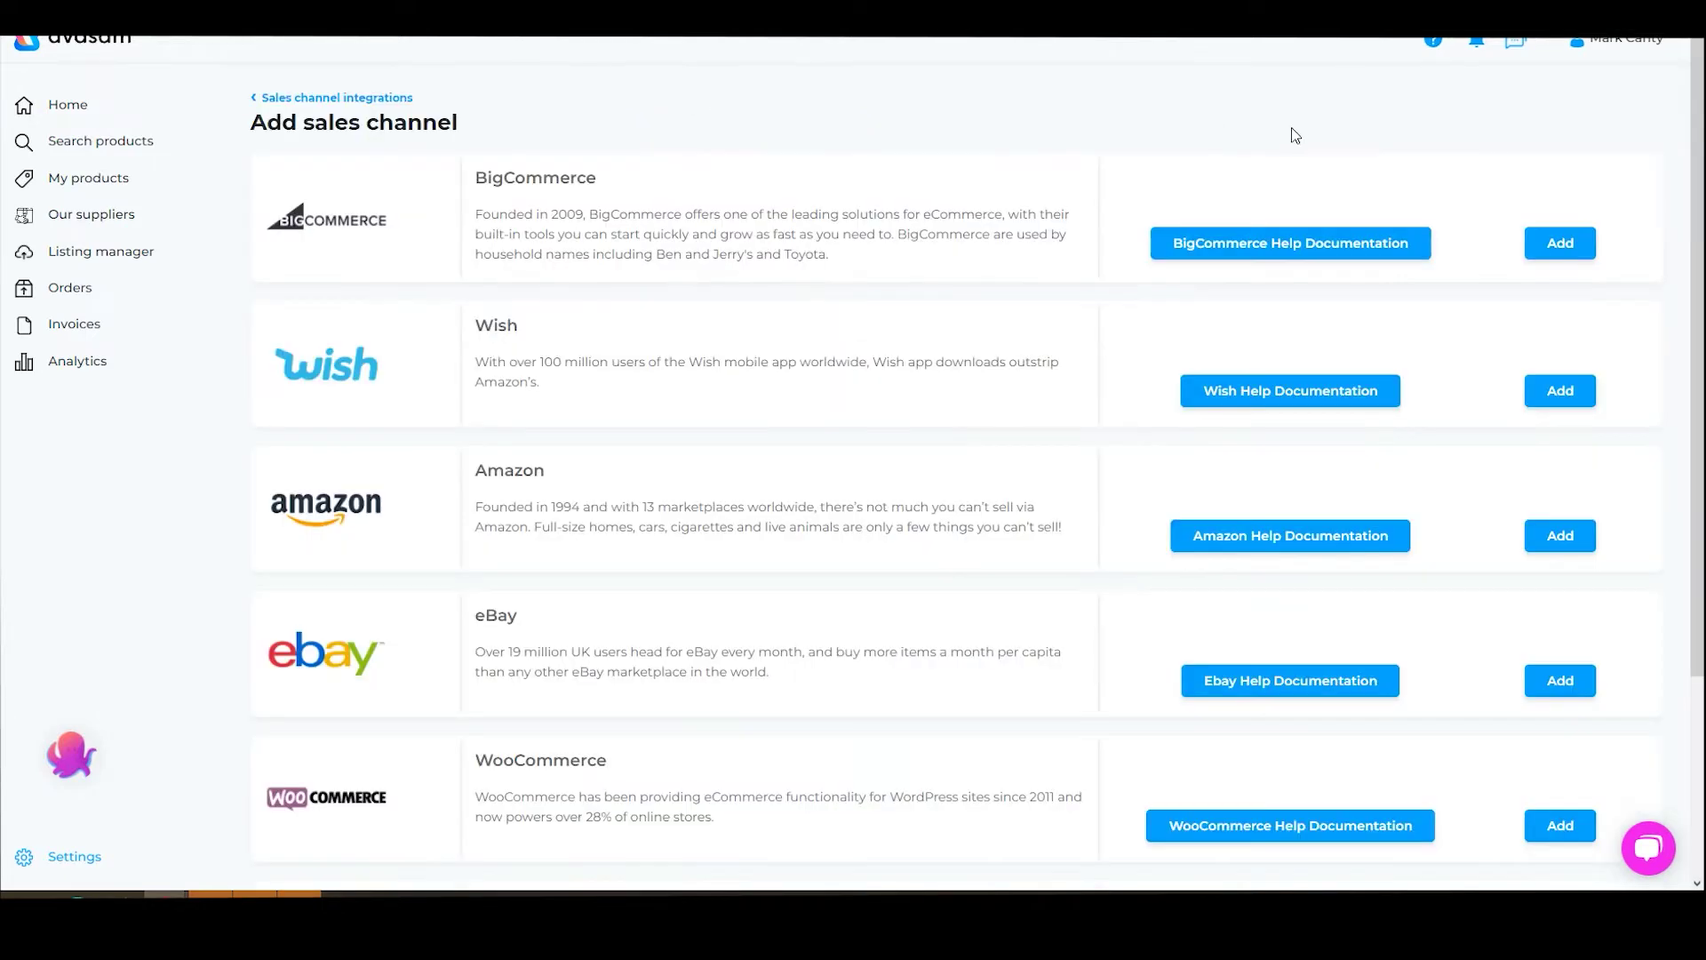
scroll(942, 575, down, 3)
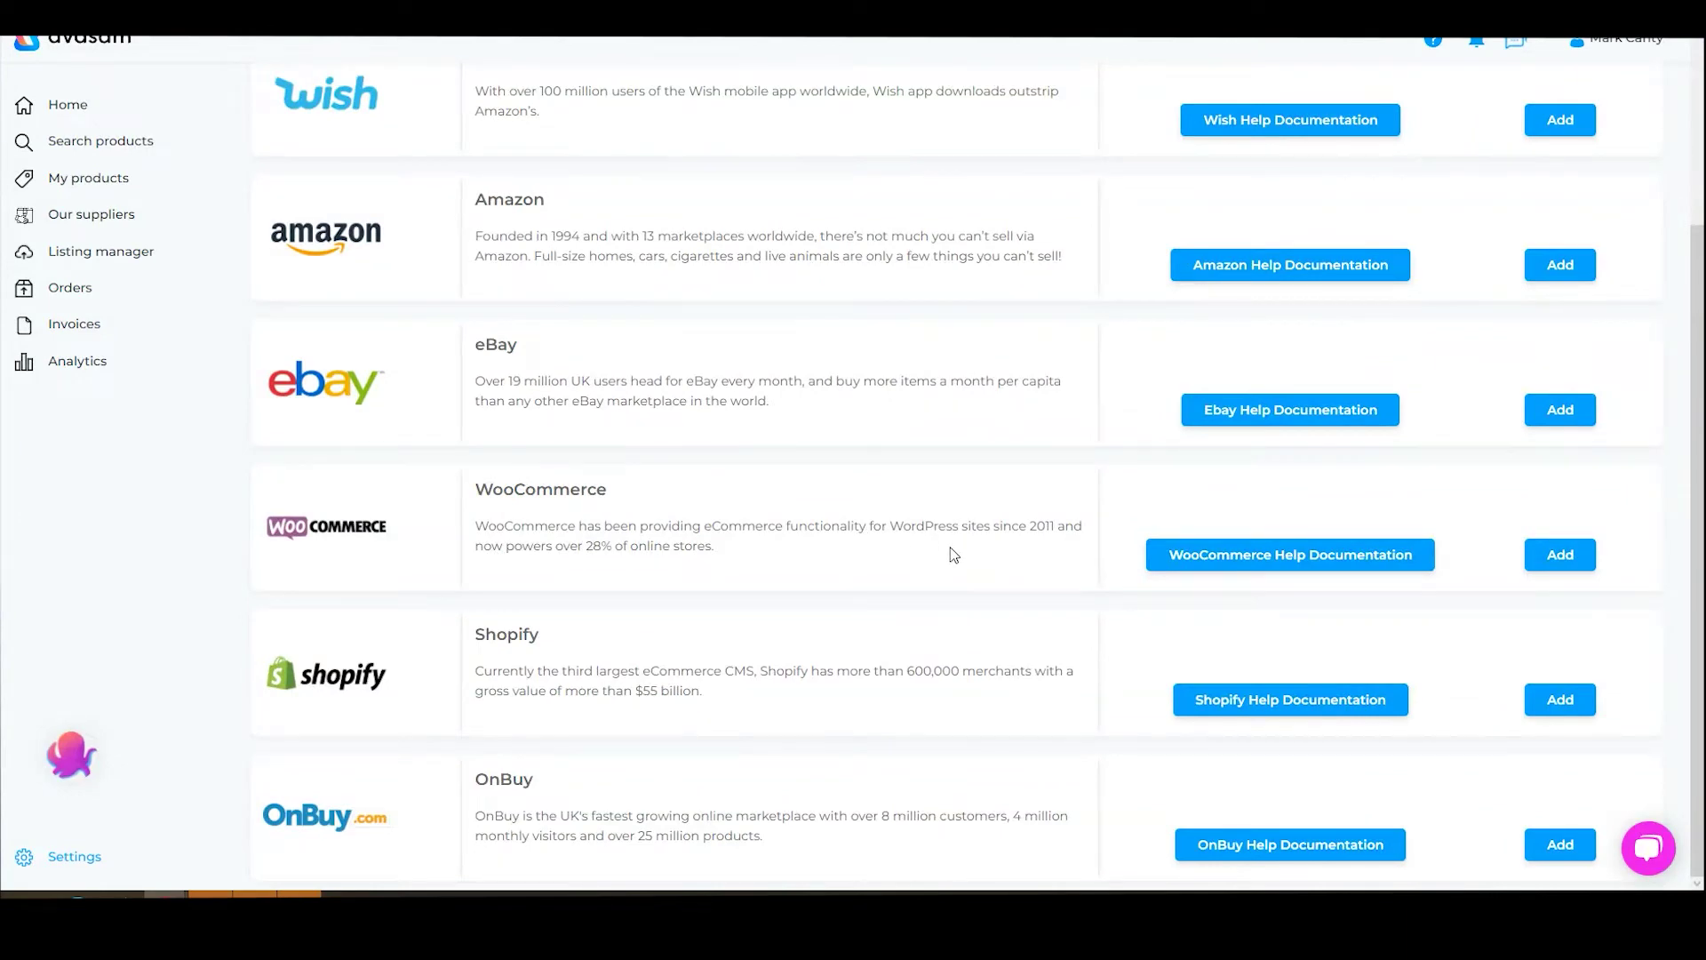
click(1271, 557)
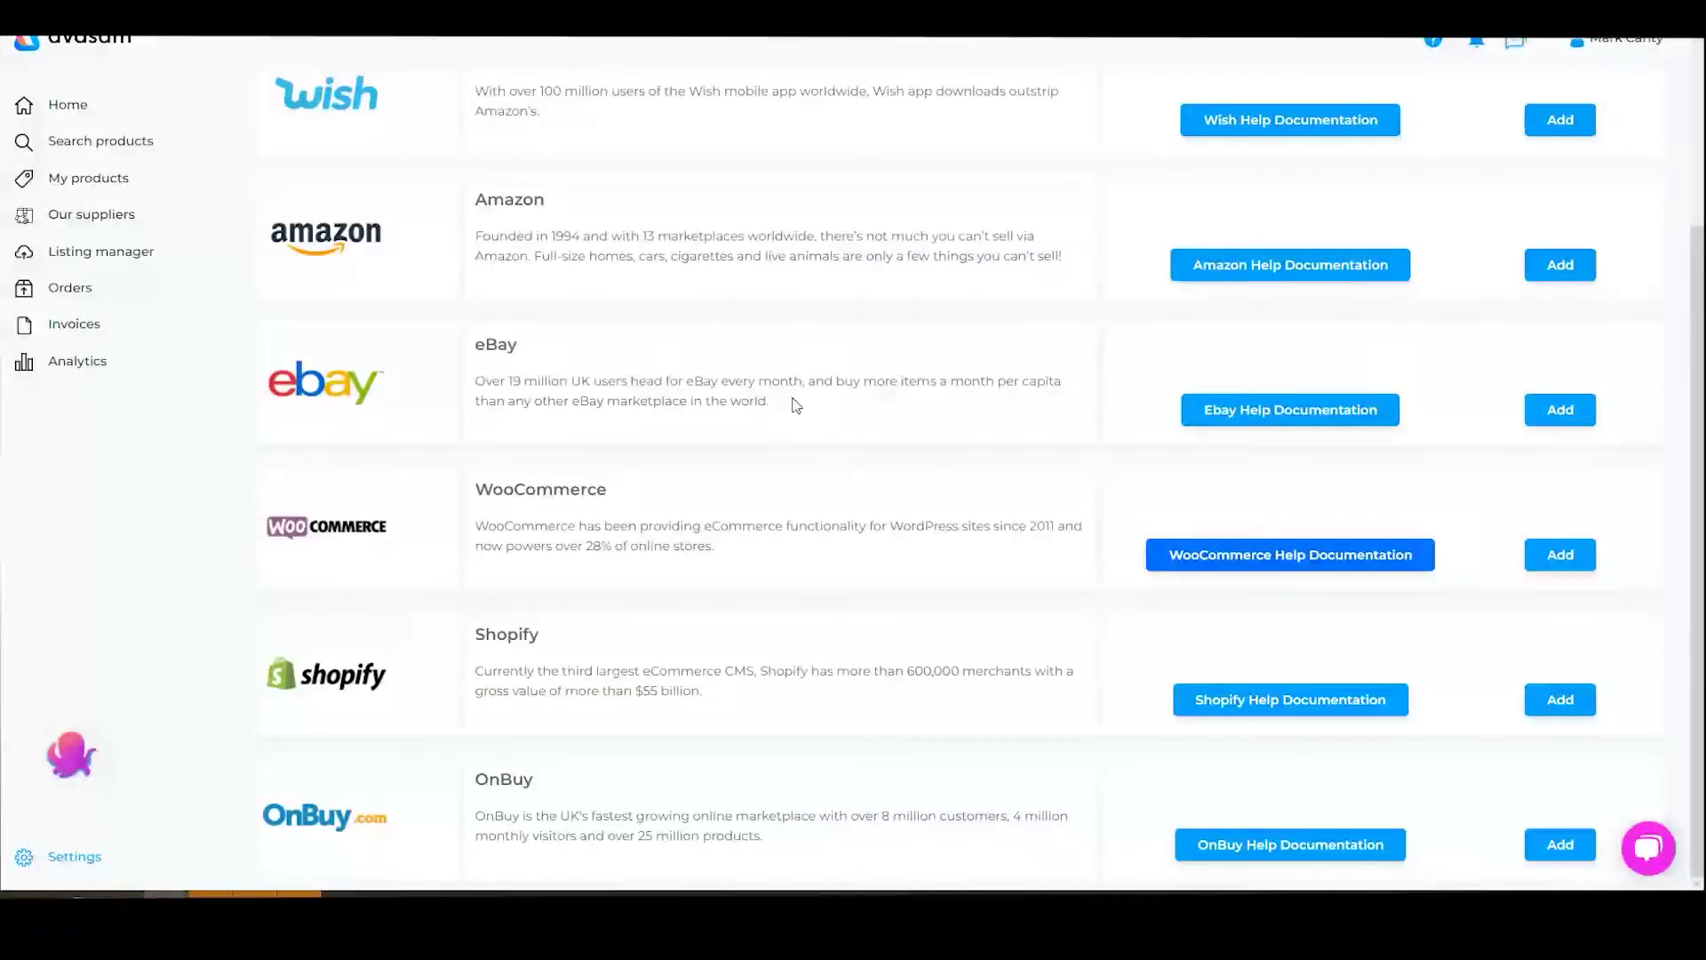
click(1557, 558)
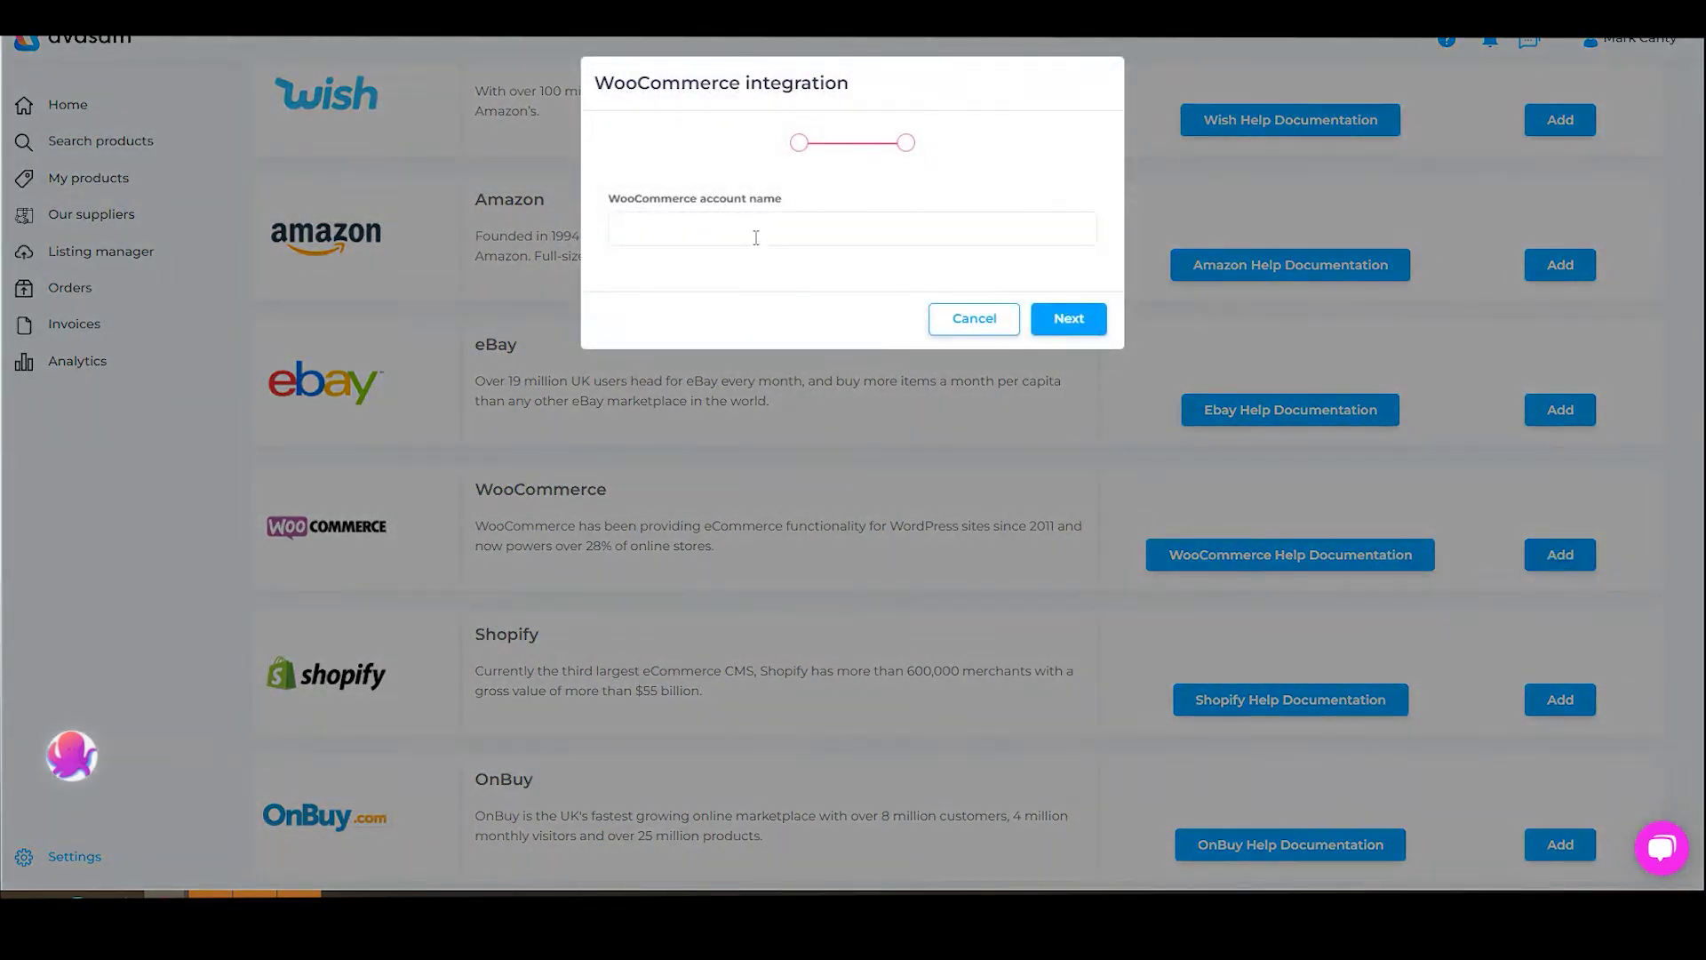
- Name the WooCommerce account "Avasam Test Store" and continue to the credentials stage
click(755, 237)
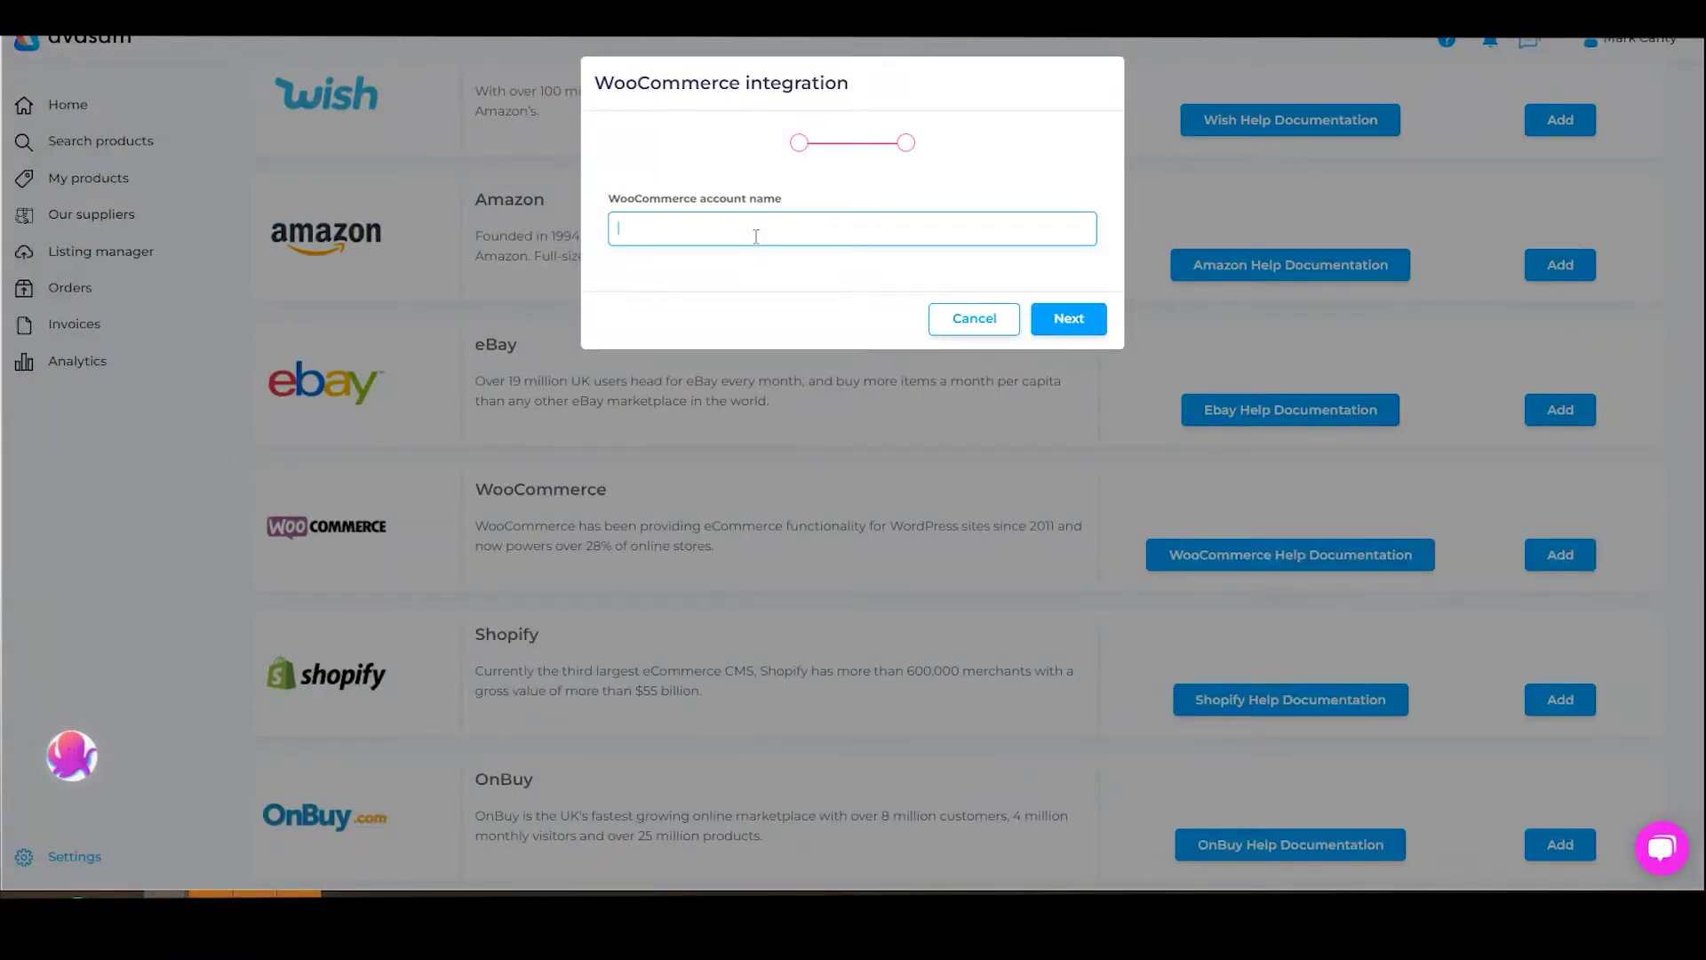
text(Avasam Test Store)
click(1069, 321)
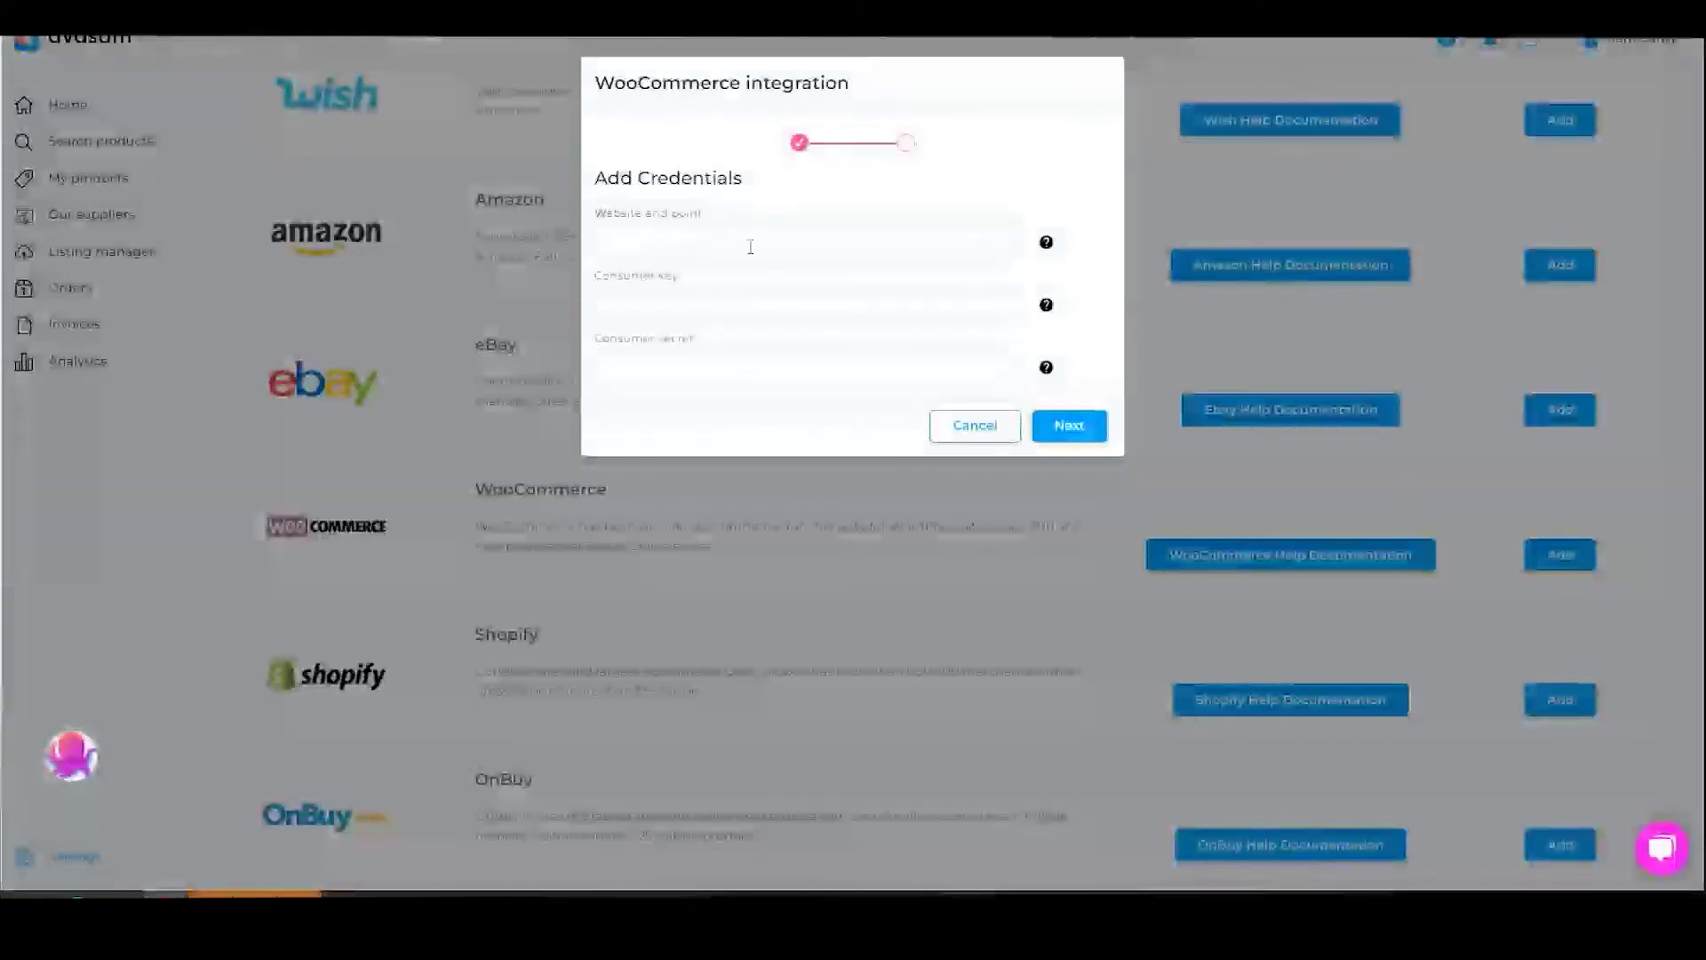
- Paste the store's web address as the website end point and check the help hints for the consumer key and secret
click(750, 257)
key(ctrl+v)
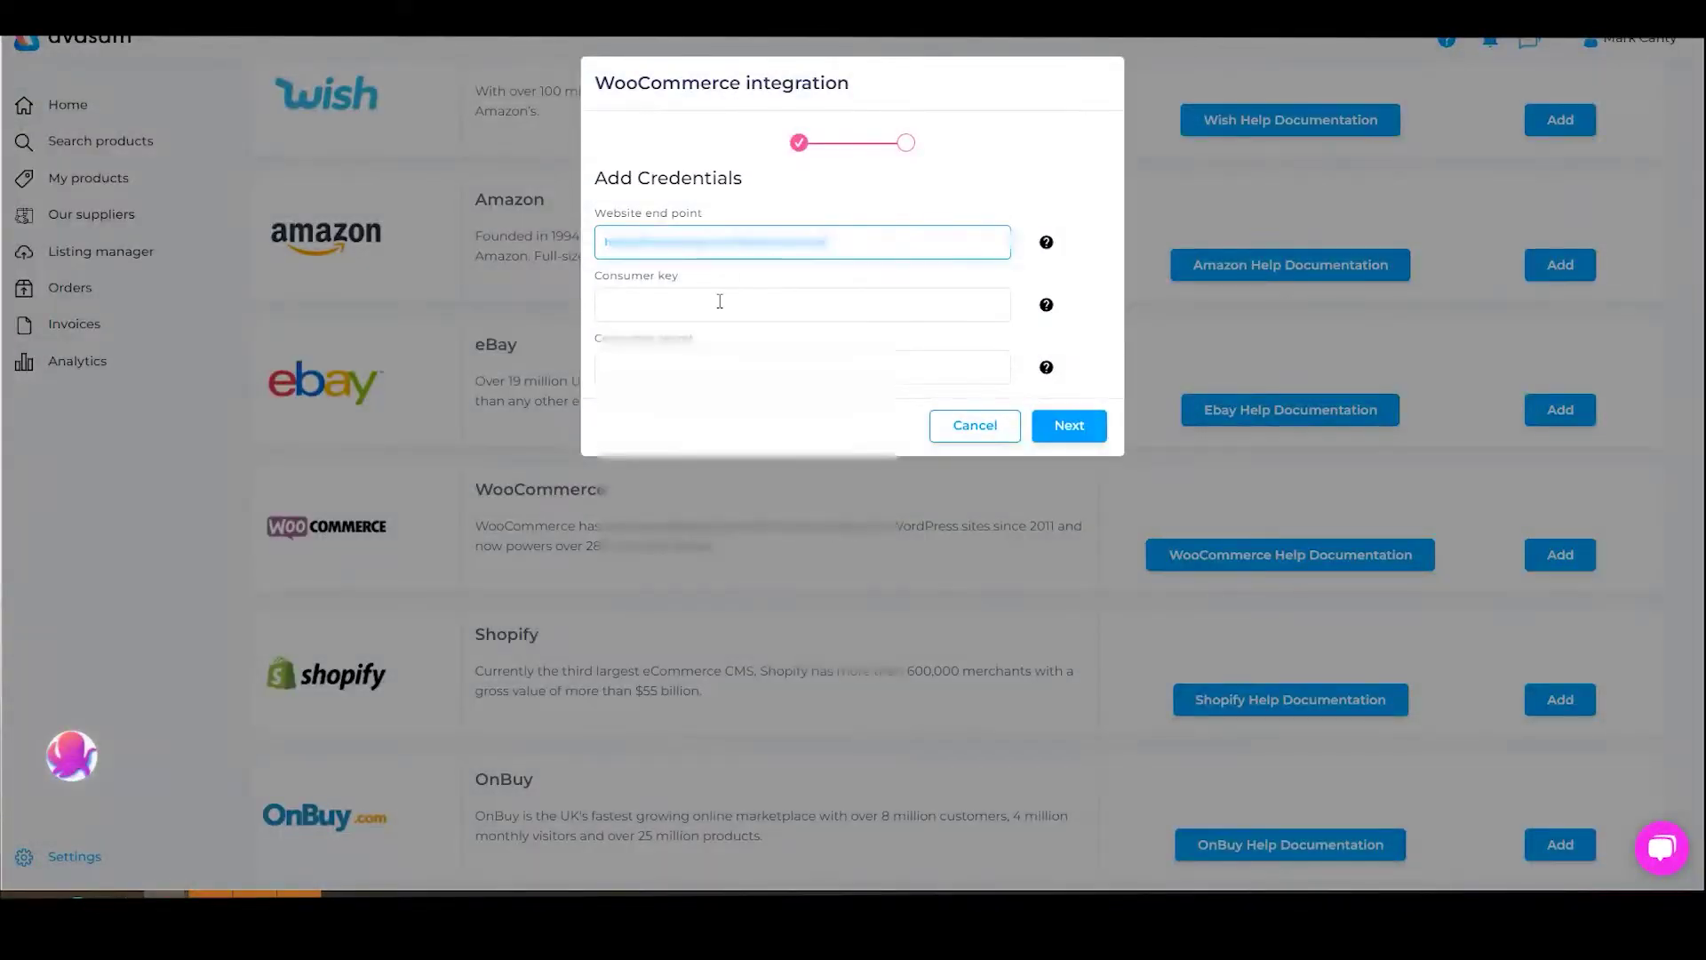
click(718, 300)
click(982, 356)
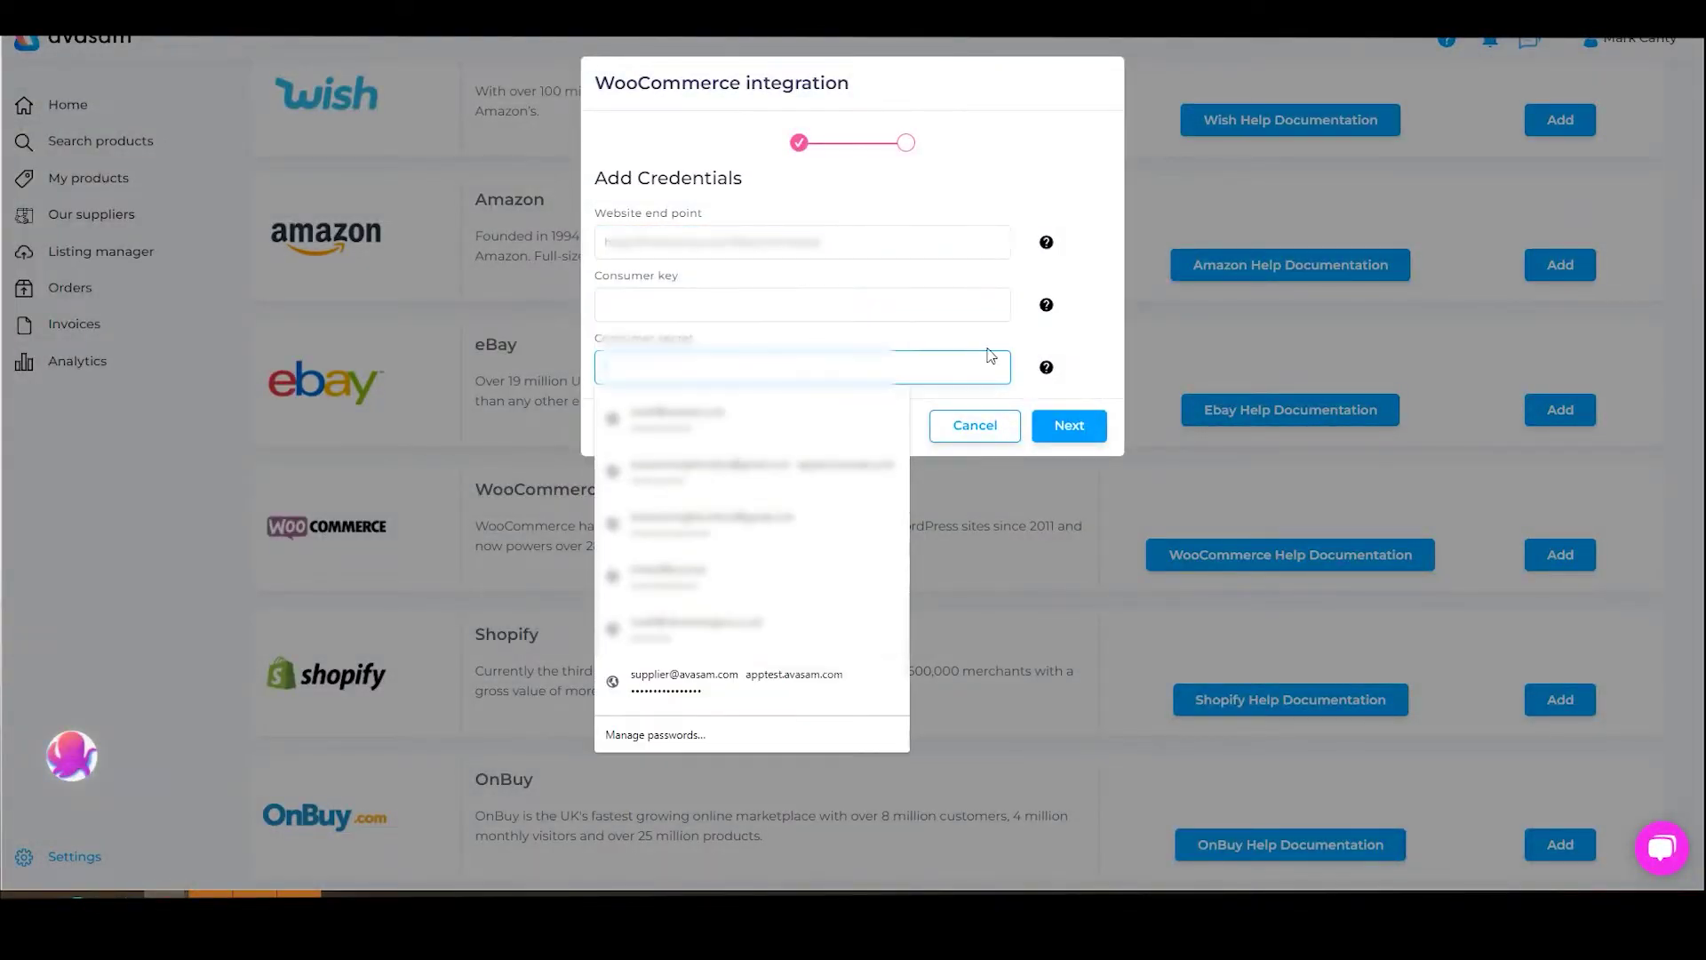
click(1047, 306)
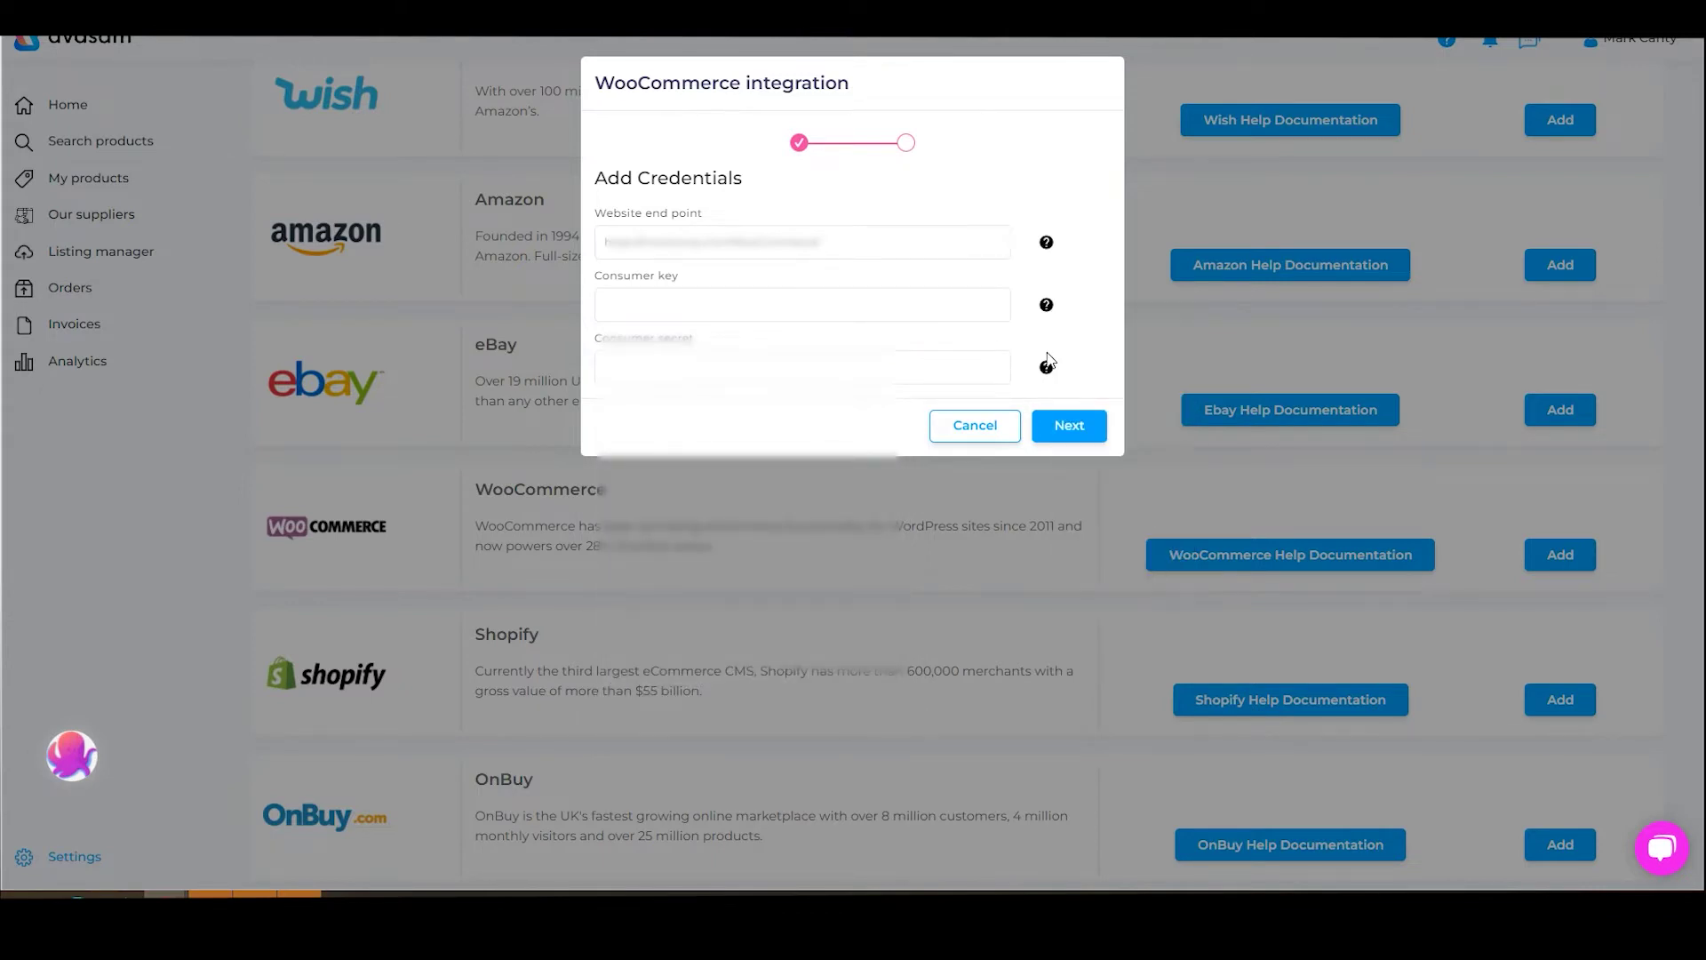
mouse_move(1047, 368)
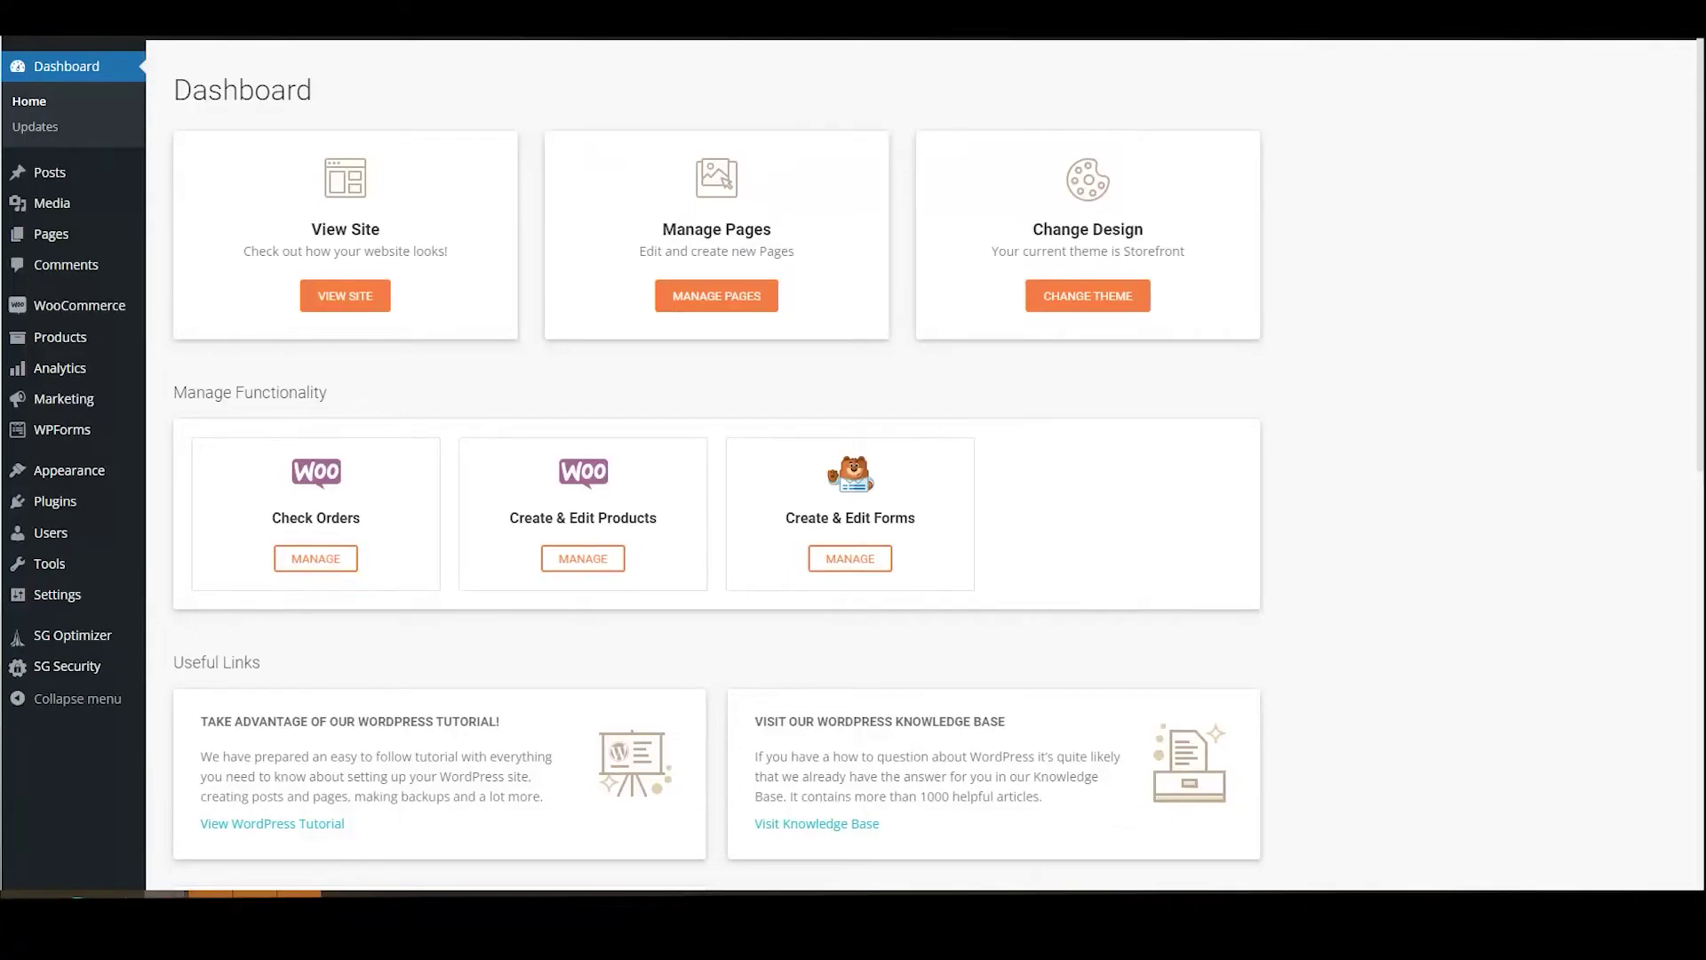
- Switch to the WordPress dashboard and open the Legacy API section of WooCommerce's advanced settings
mouse_move(96, 308)
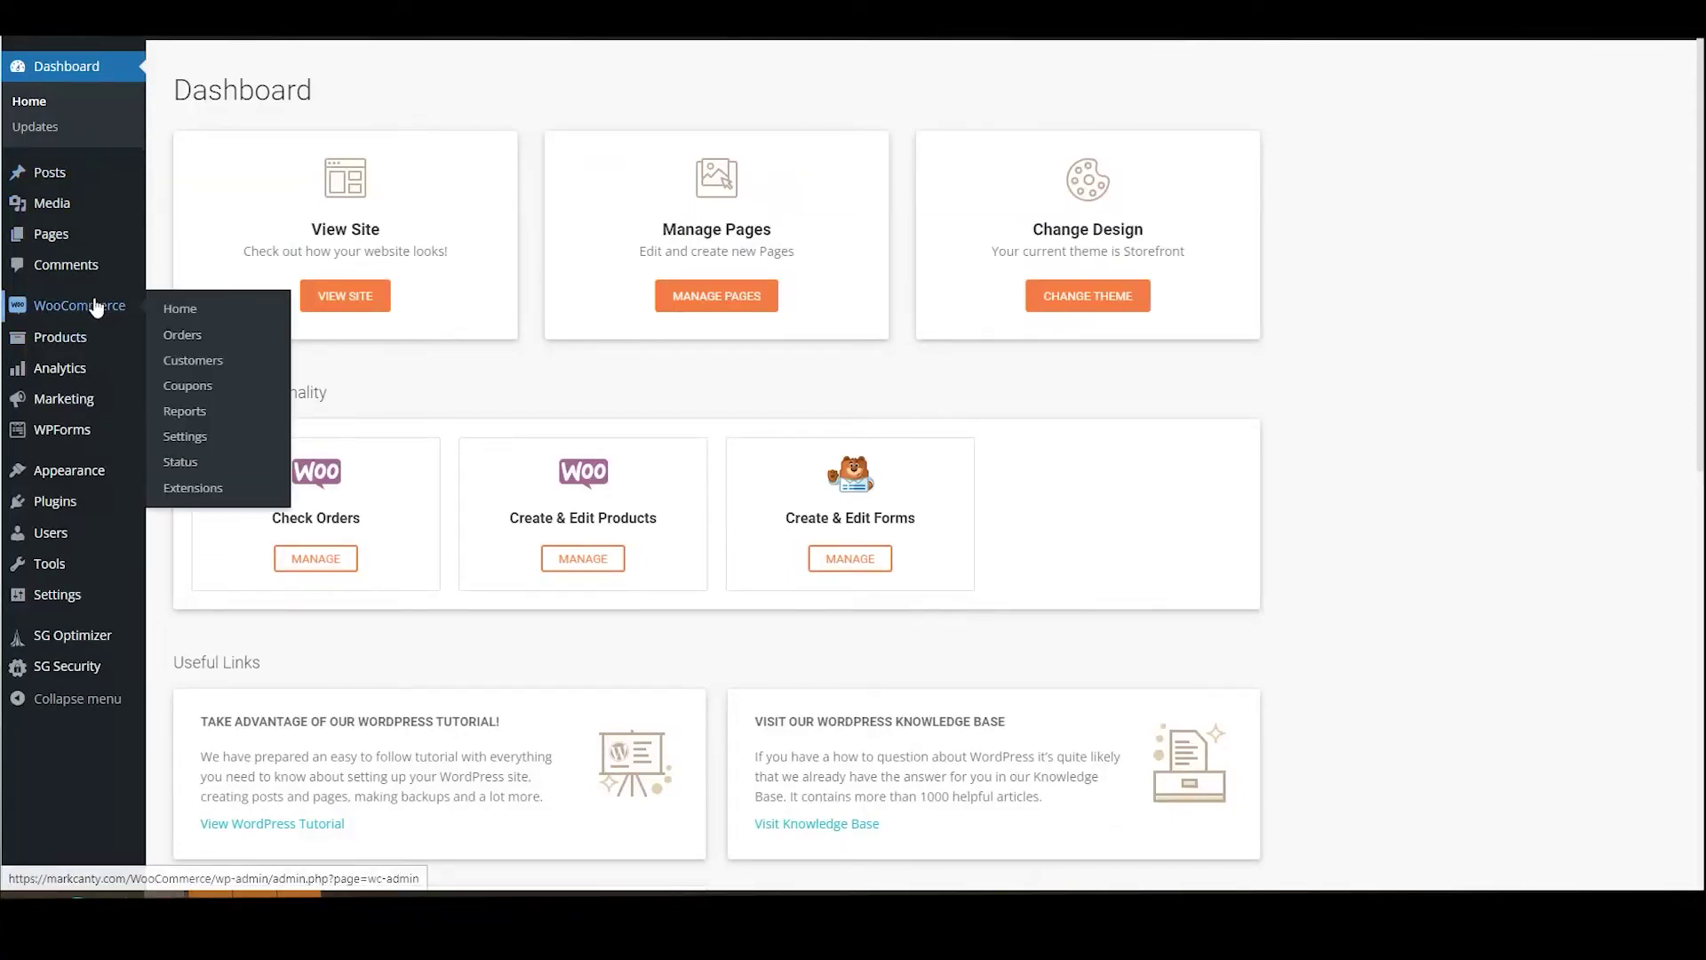
click(188, 437)
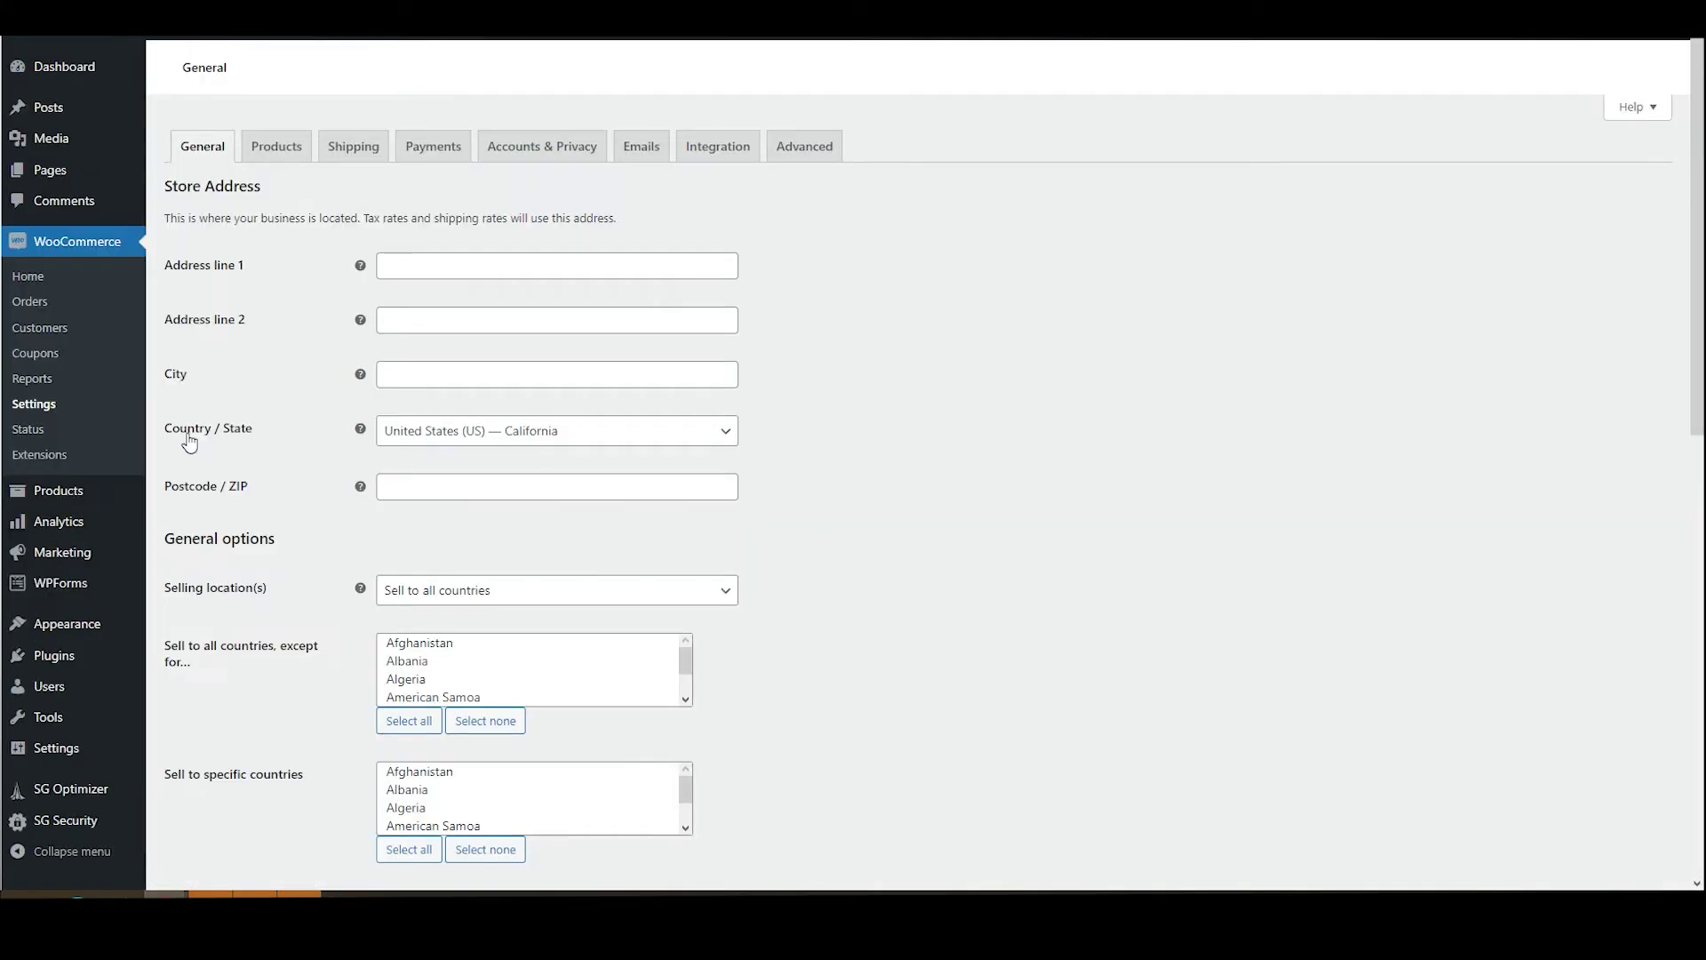
click(803, 156)
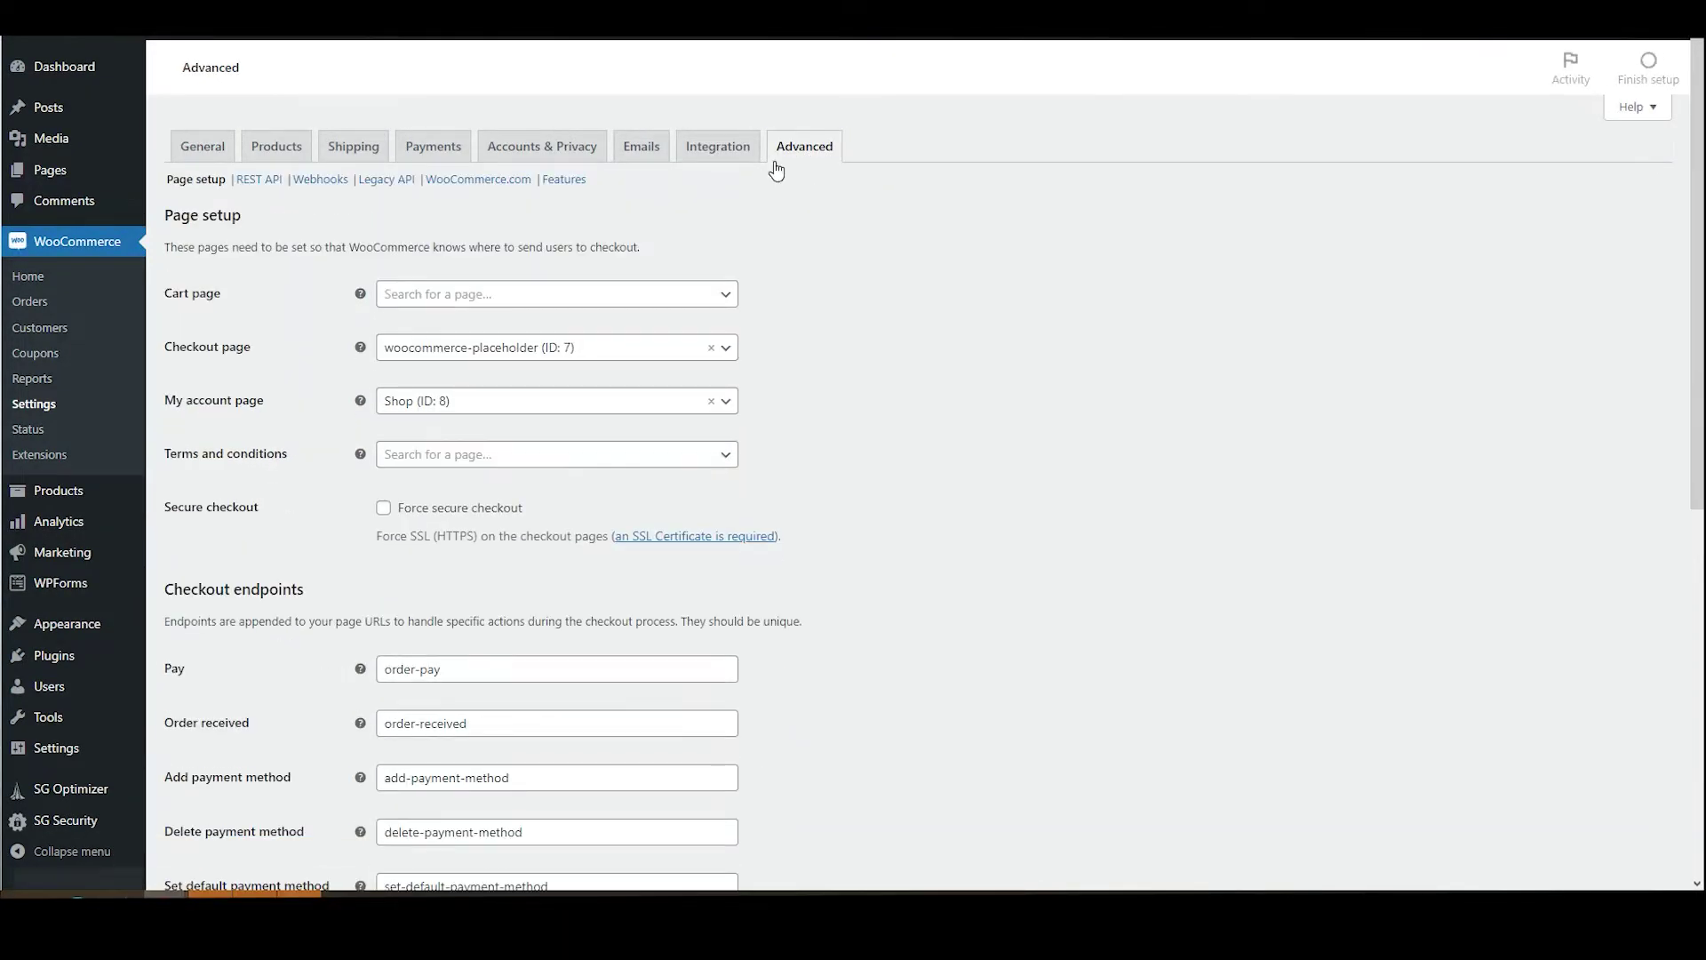
click(391, 185)
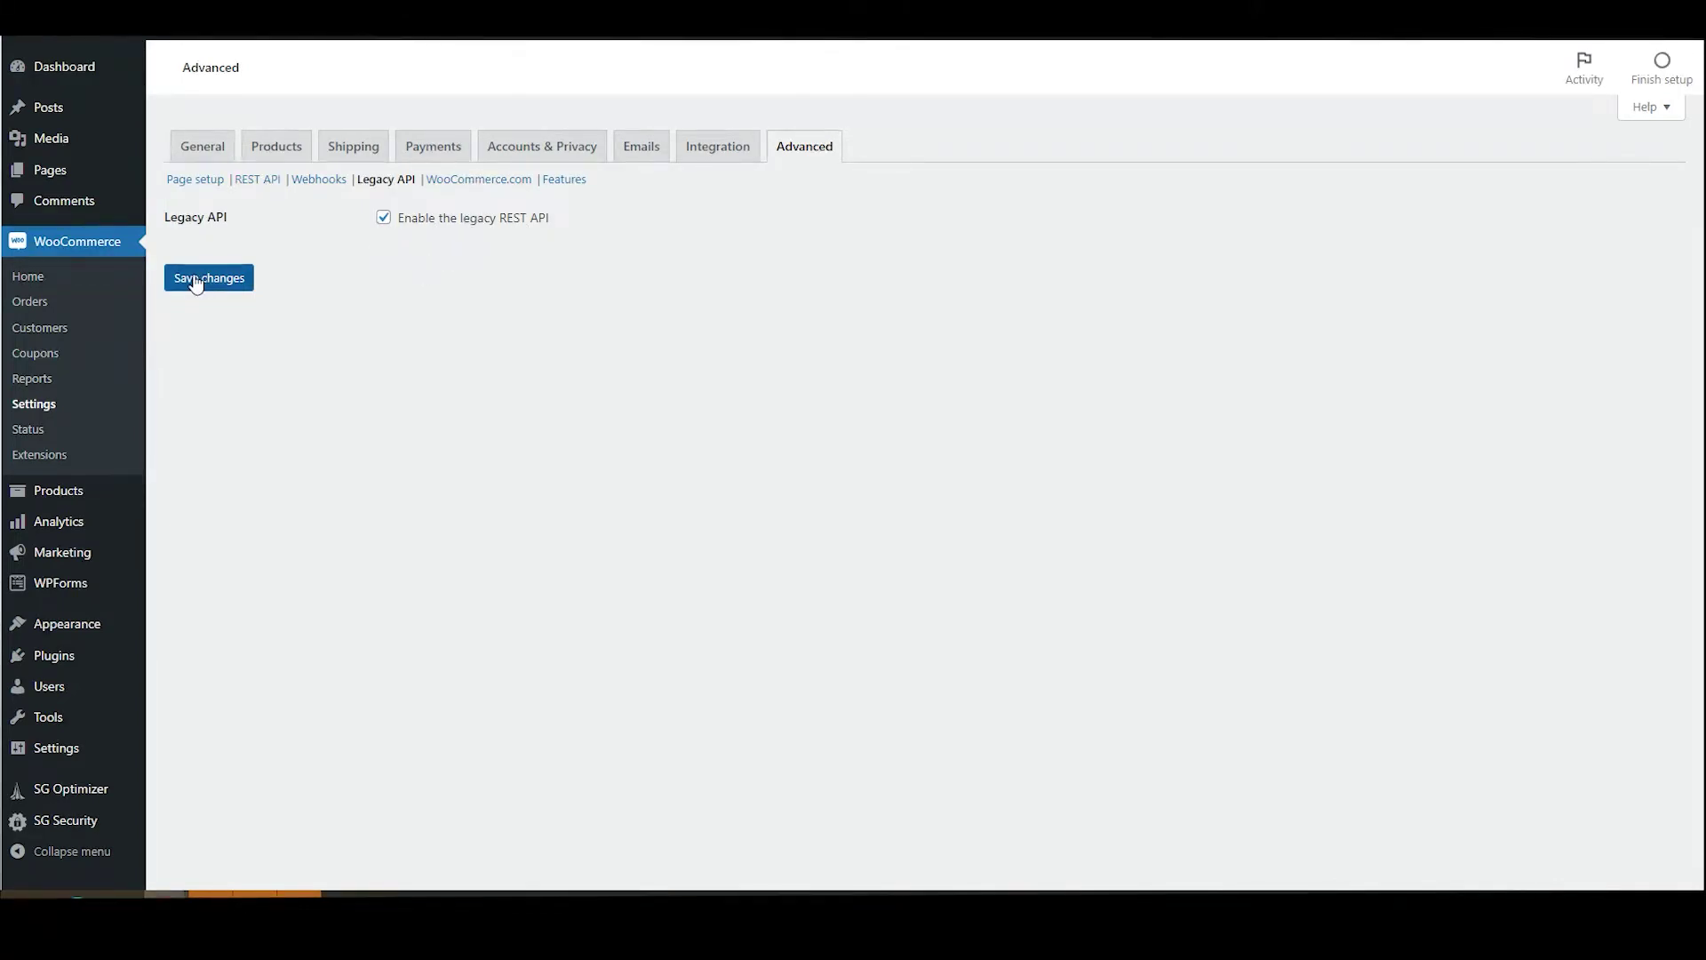
- Generate a WooCommerce REST API key with the description "Avasam" and Read/Write permissions
click(256, 182)
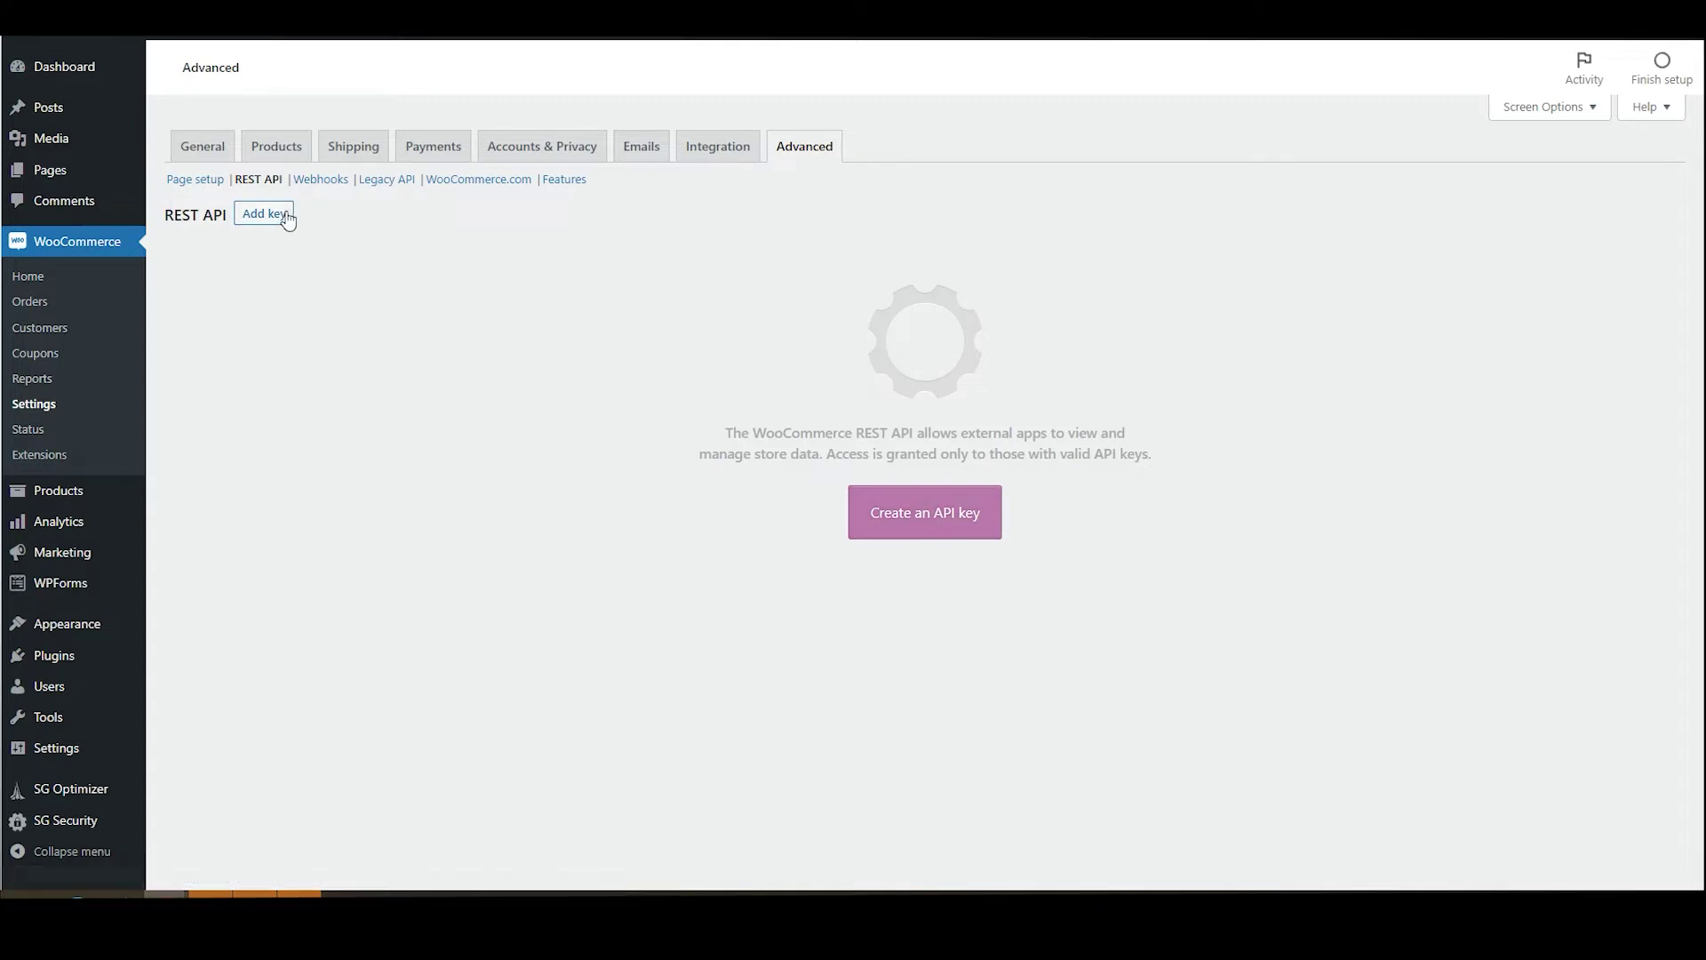
click(279, 223)
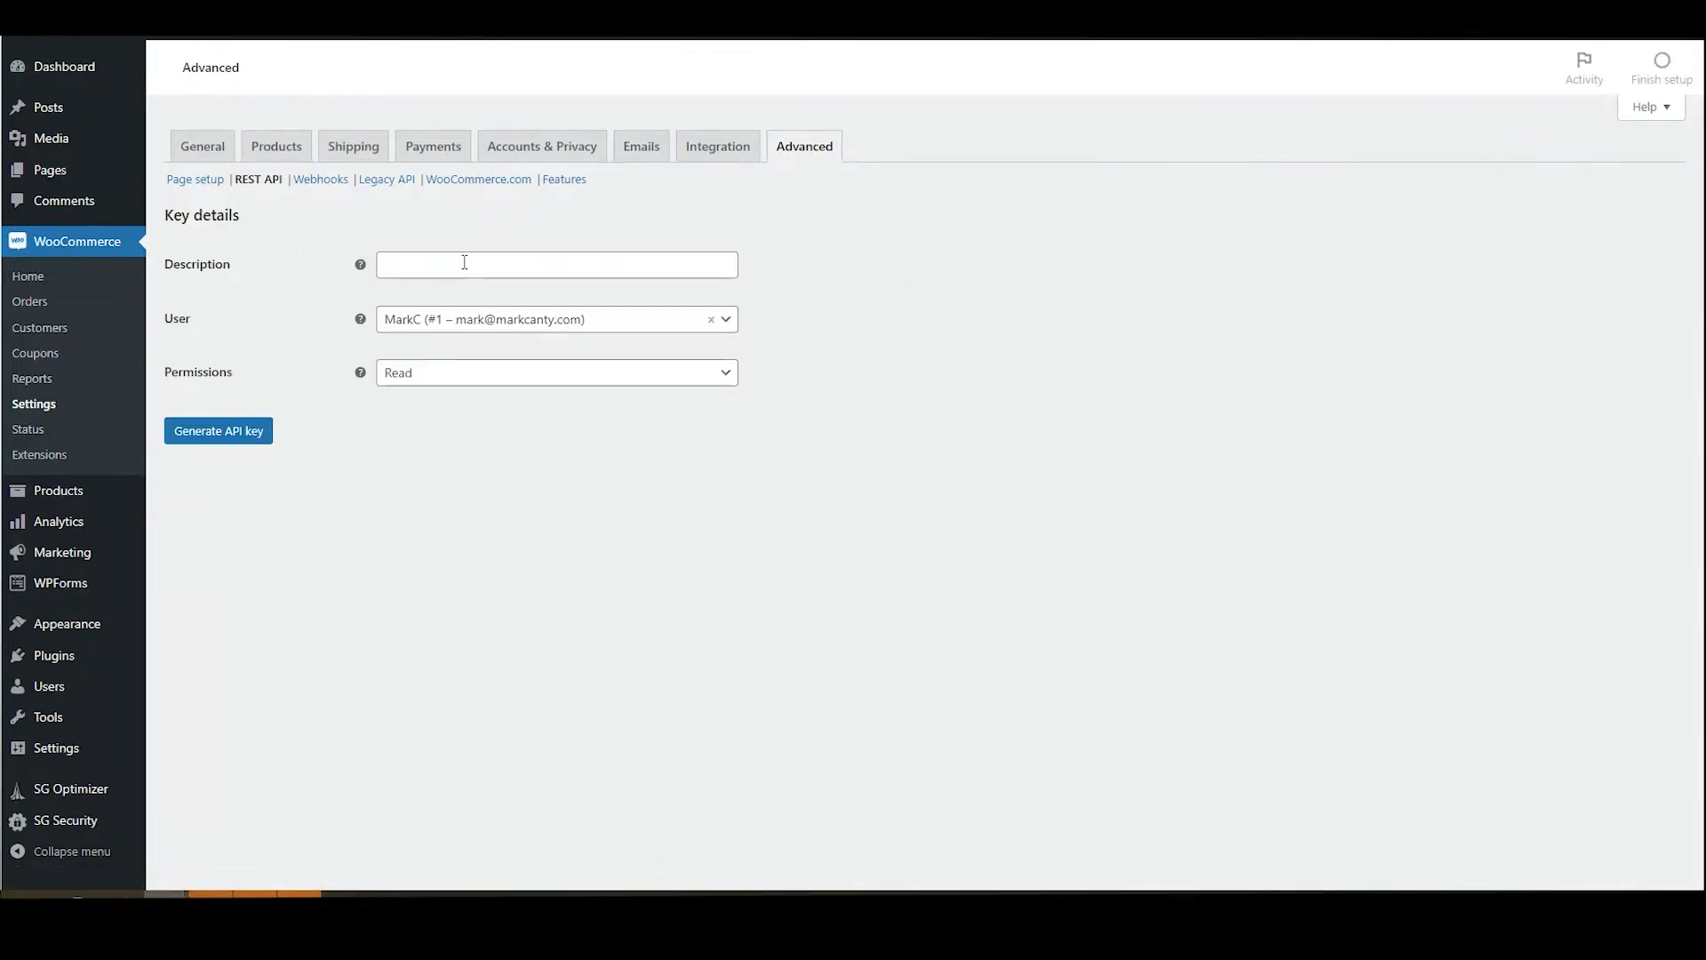
click(461, 262)
text(Avasam)
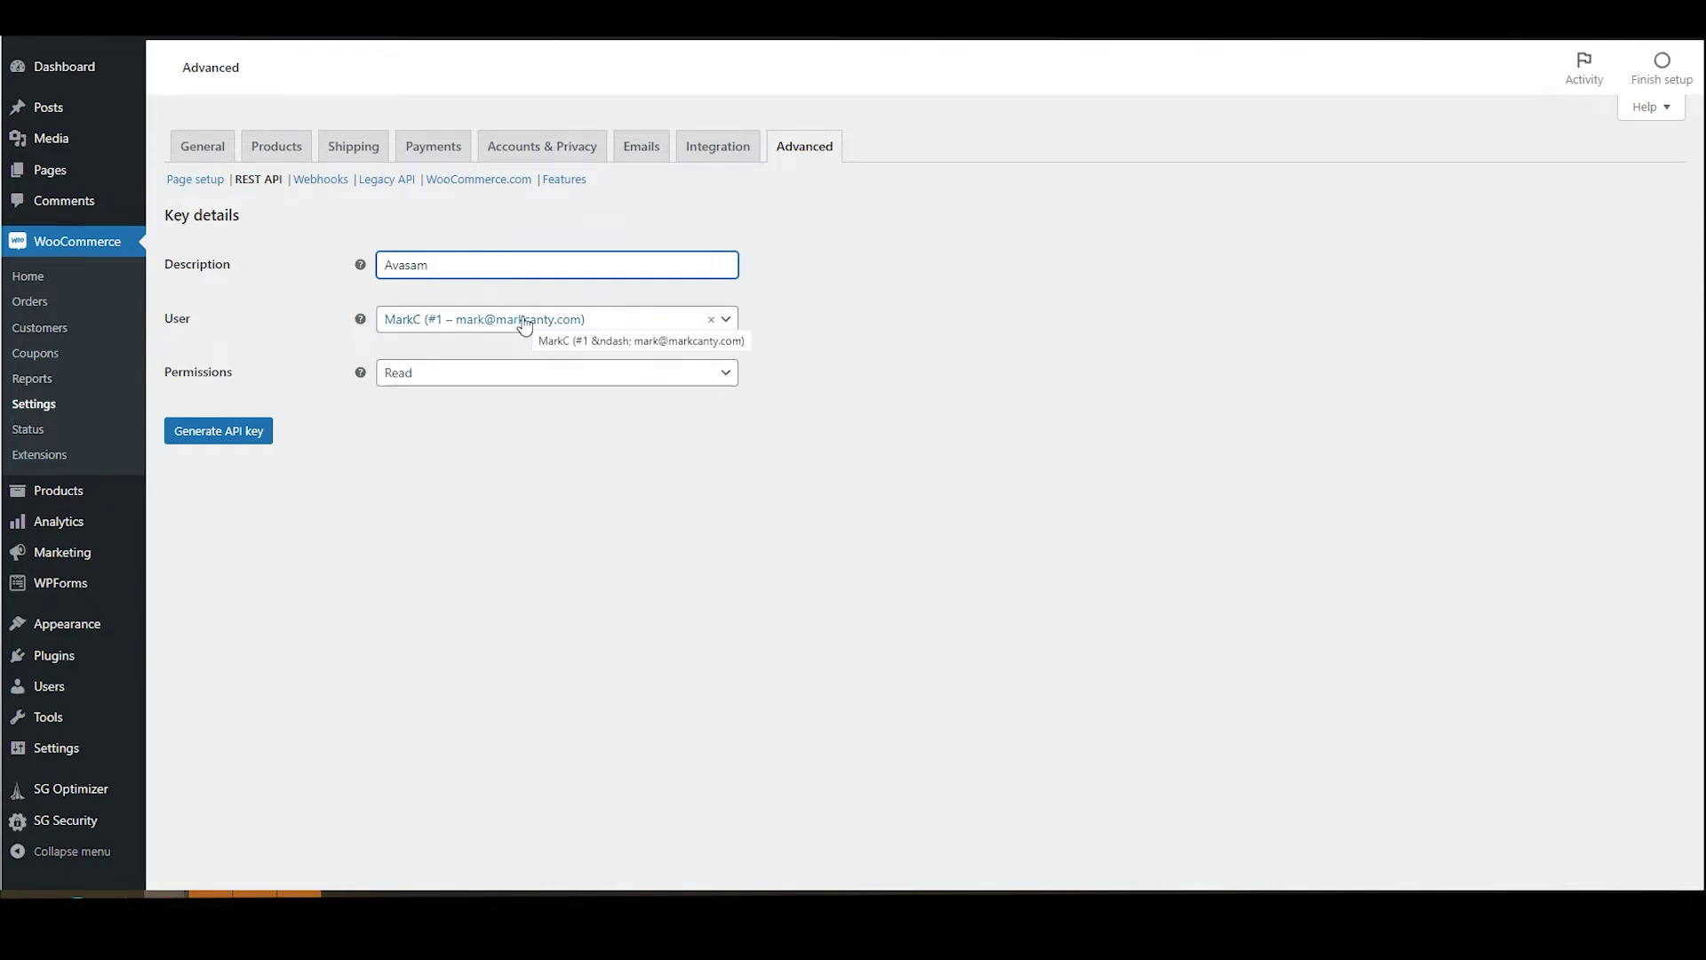
click(500, 374)
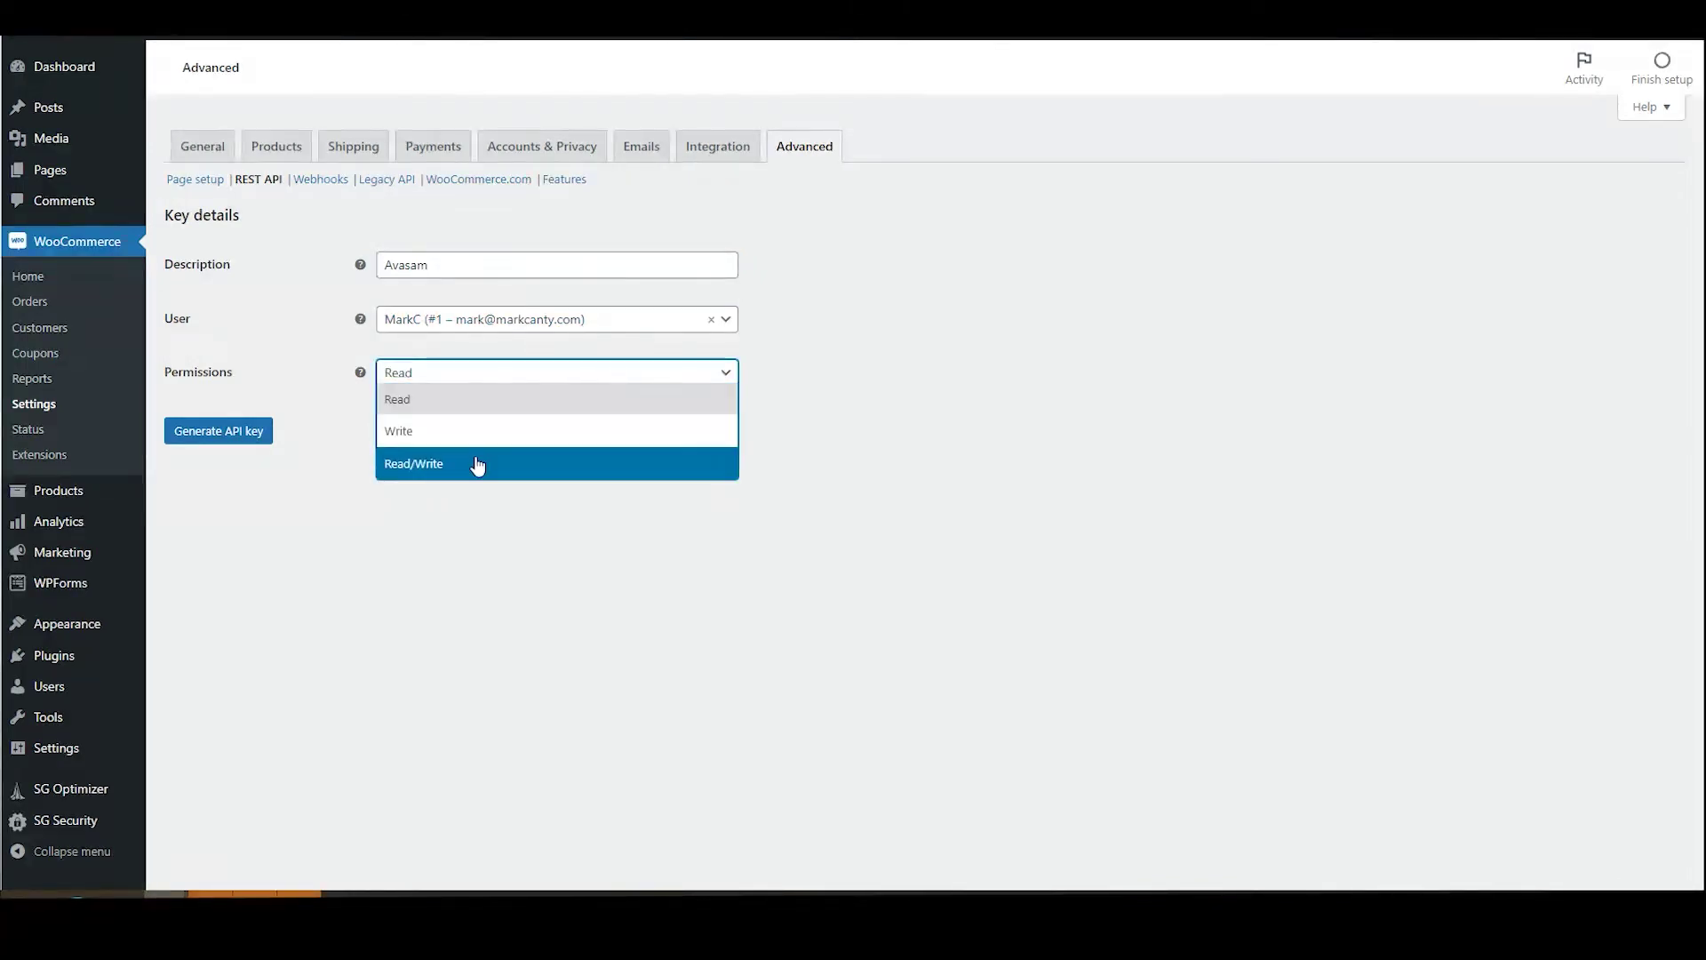
click(477, 463)
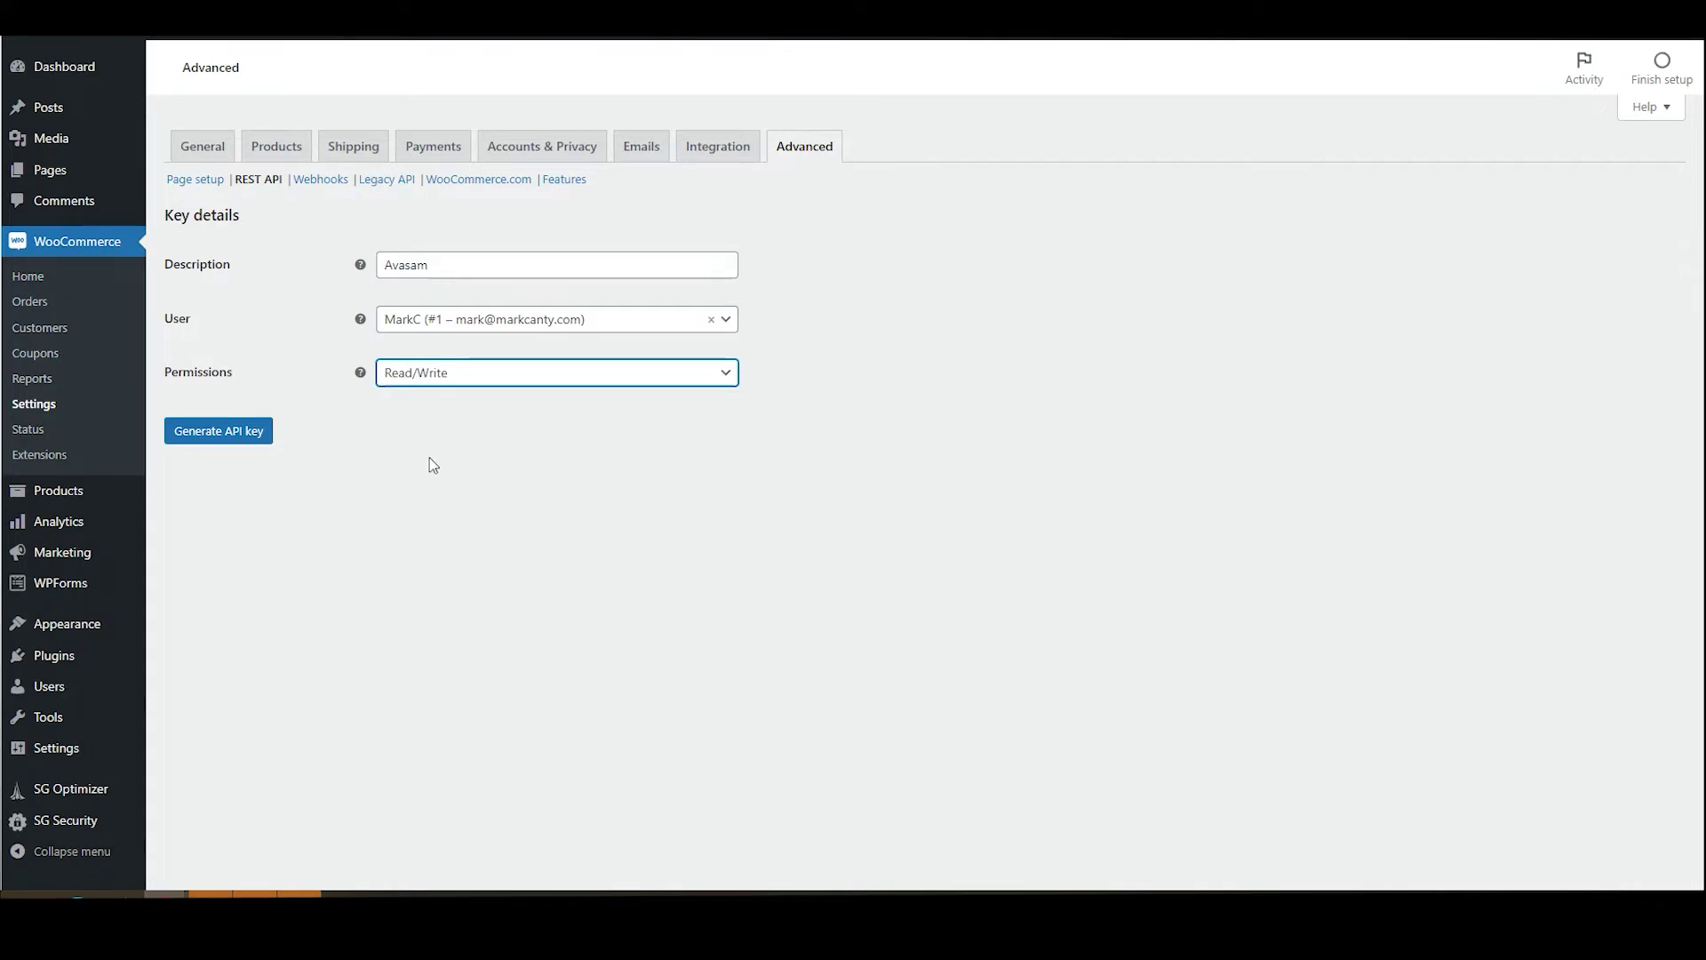
click(227, 439)
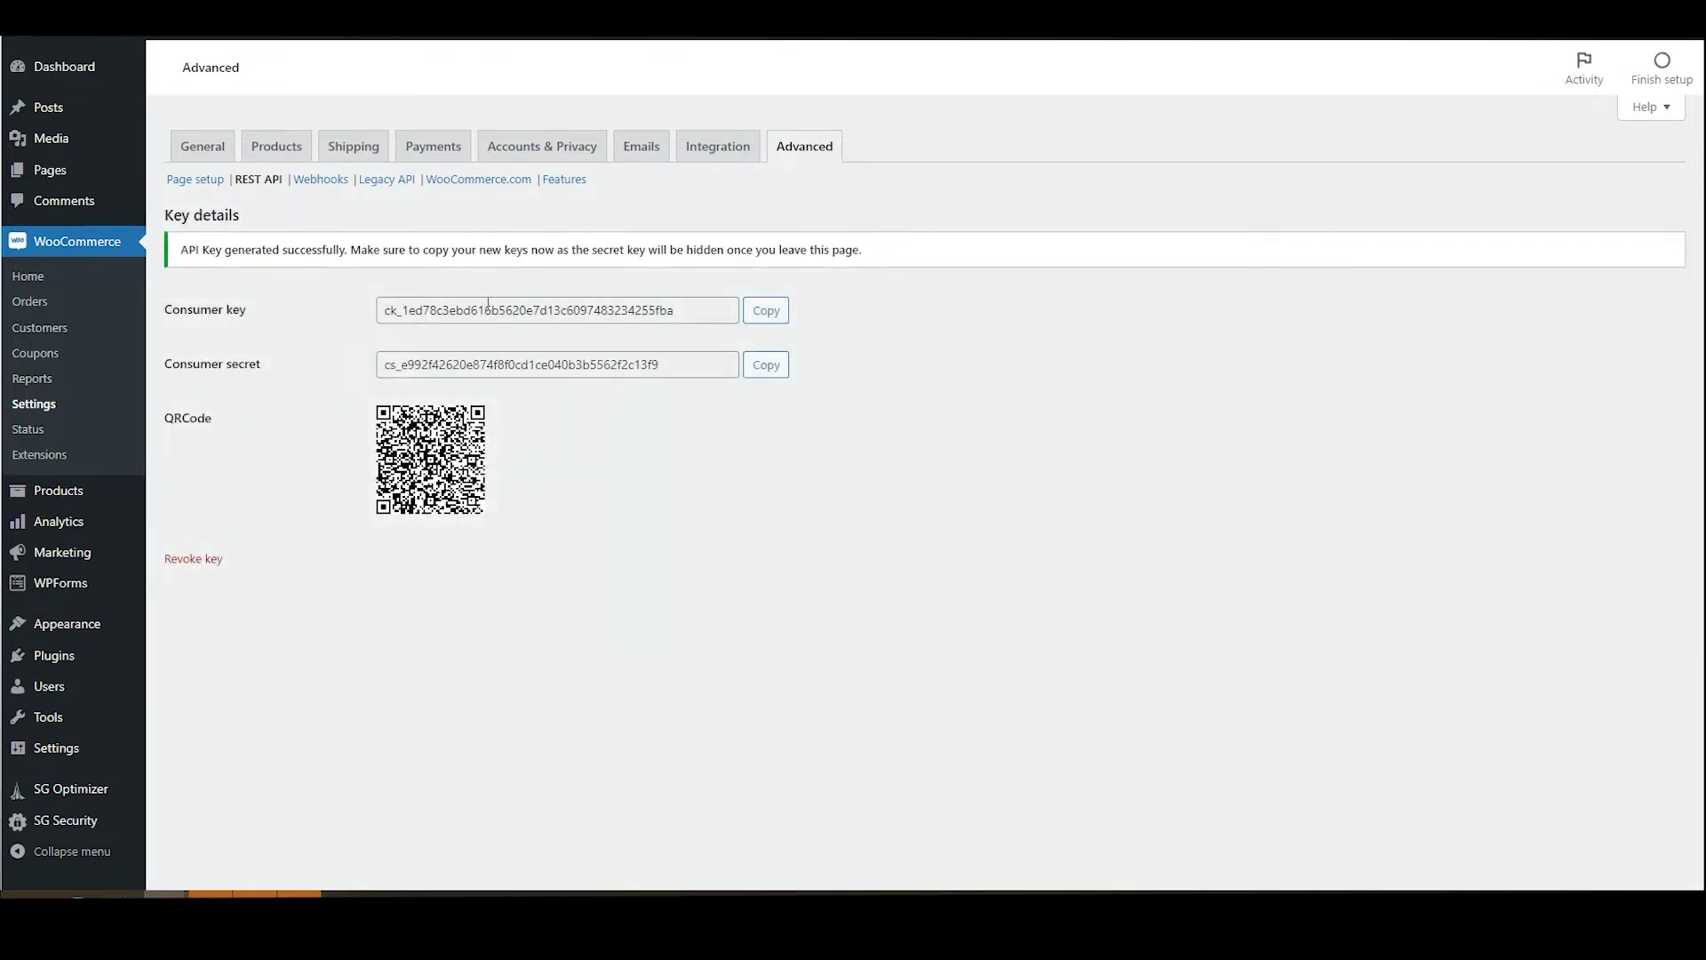
- Copy the generated consumer key and paste it into the consumer key field of Avasam's WooCommerce integration
click(769, 315)
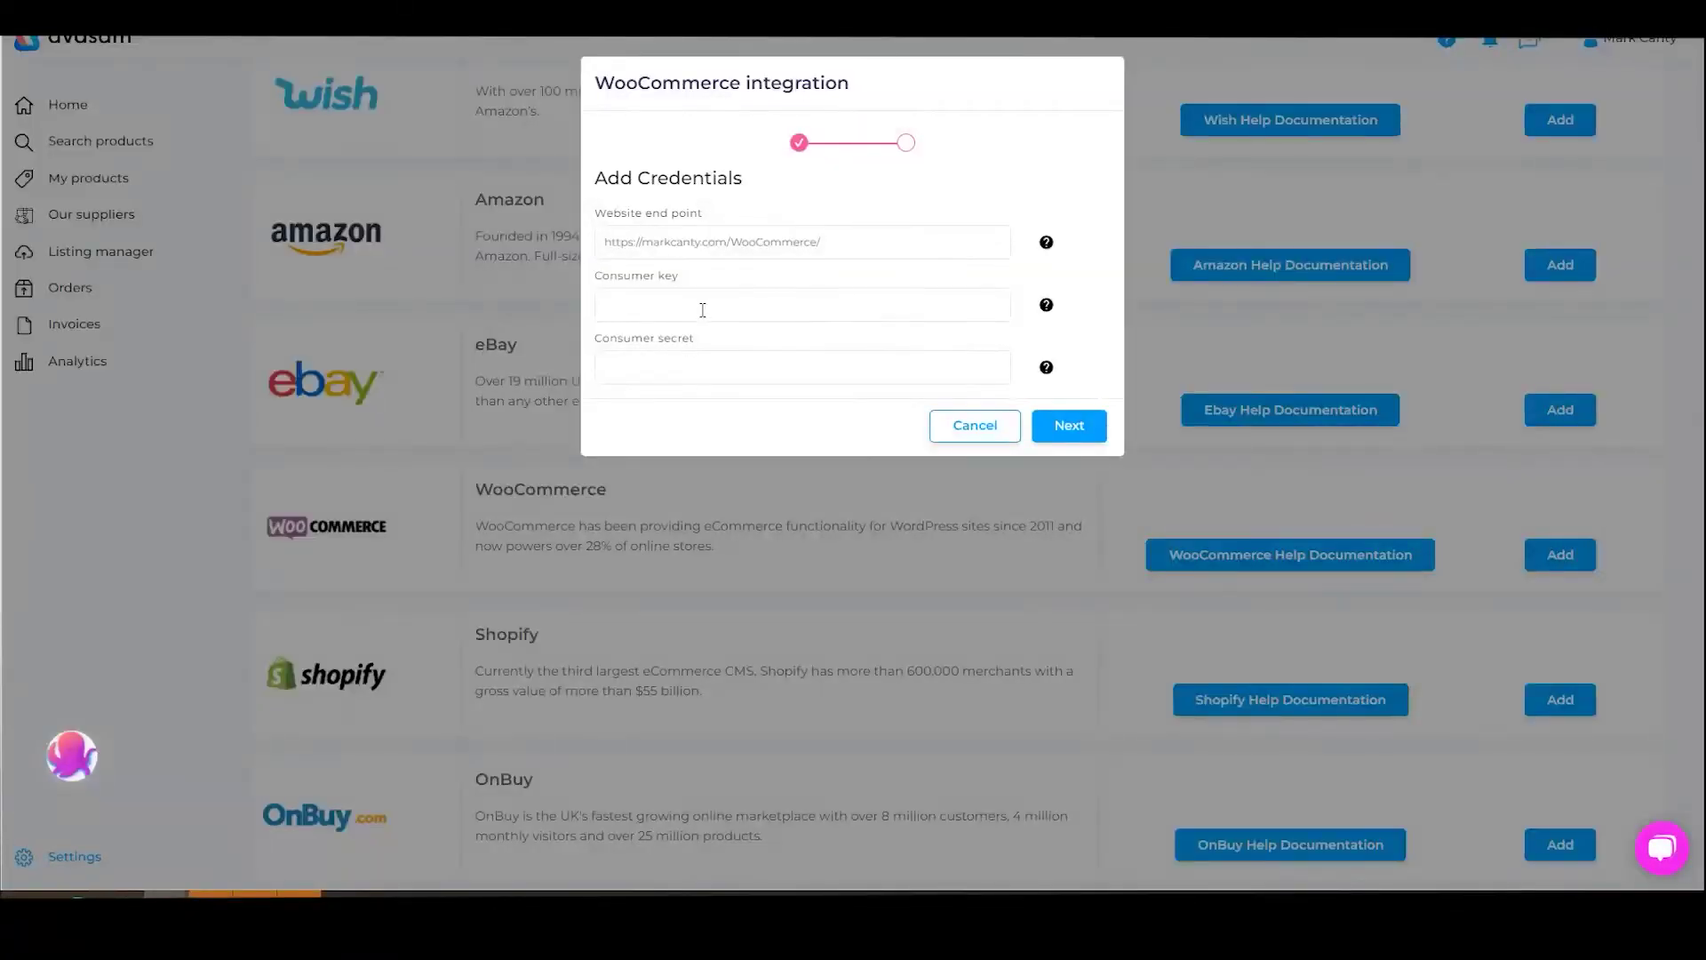
click(702, 308)
key(ctrl+v)
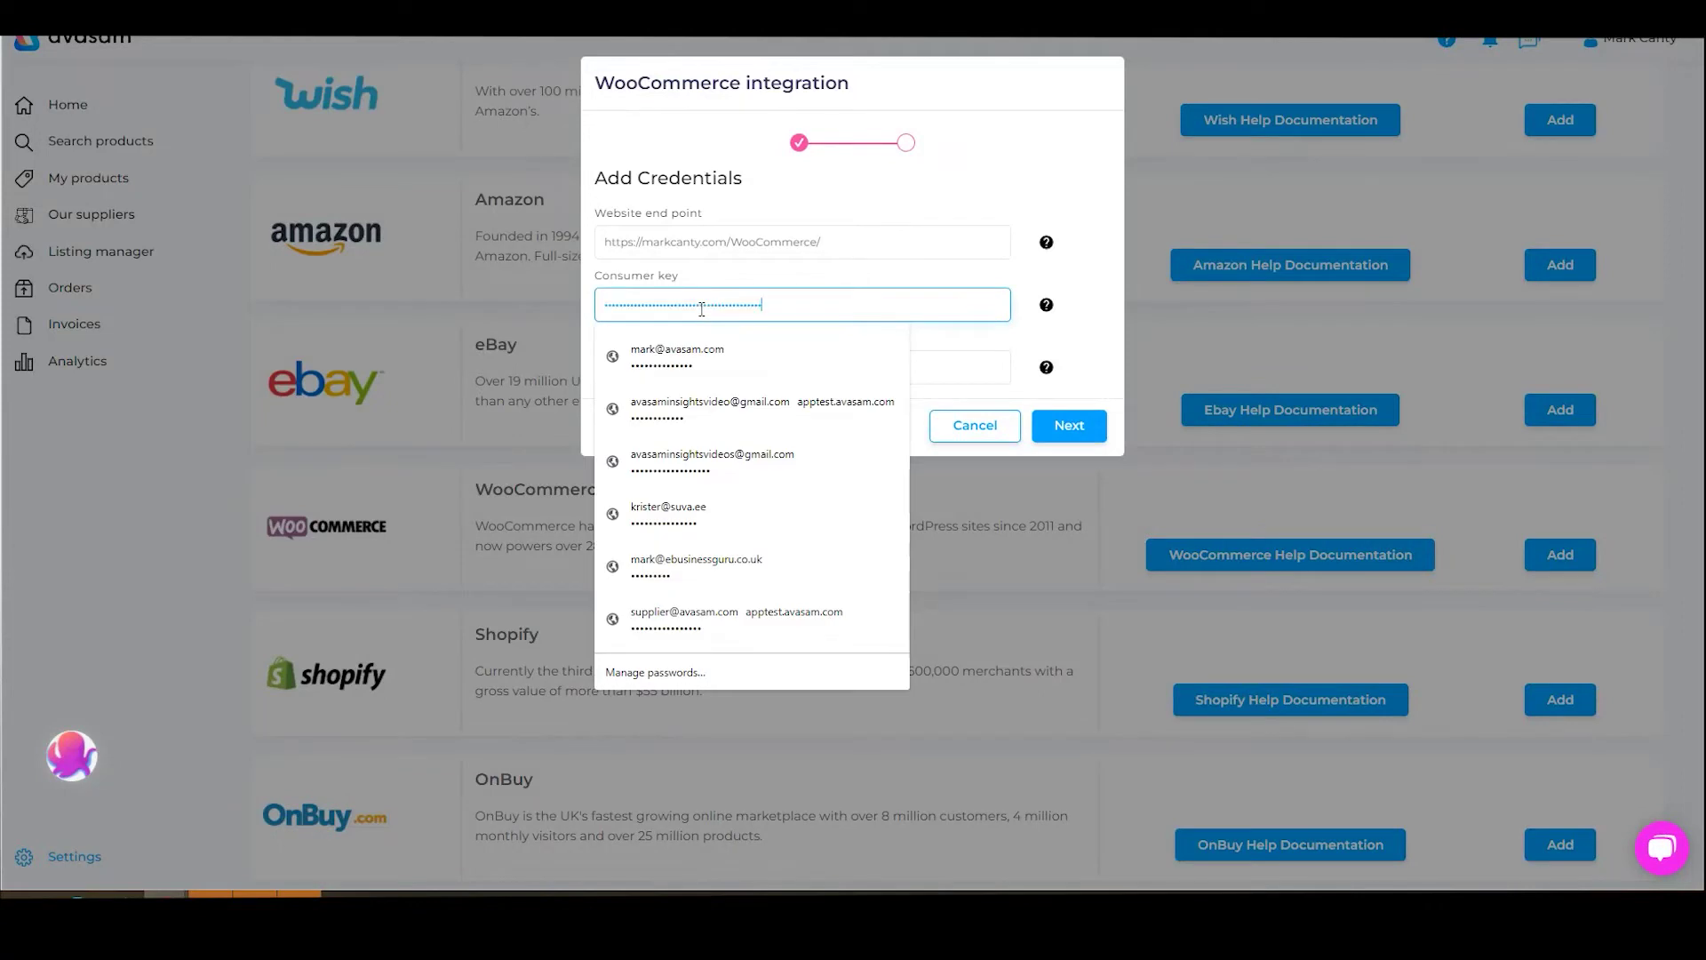
click(960, 336)
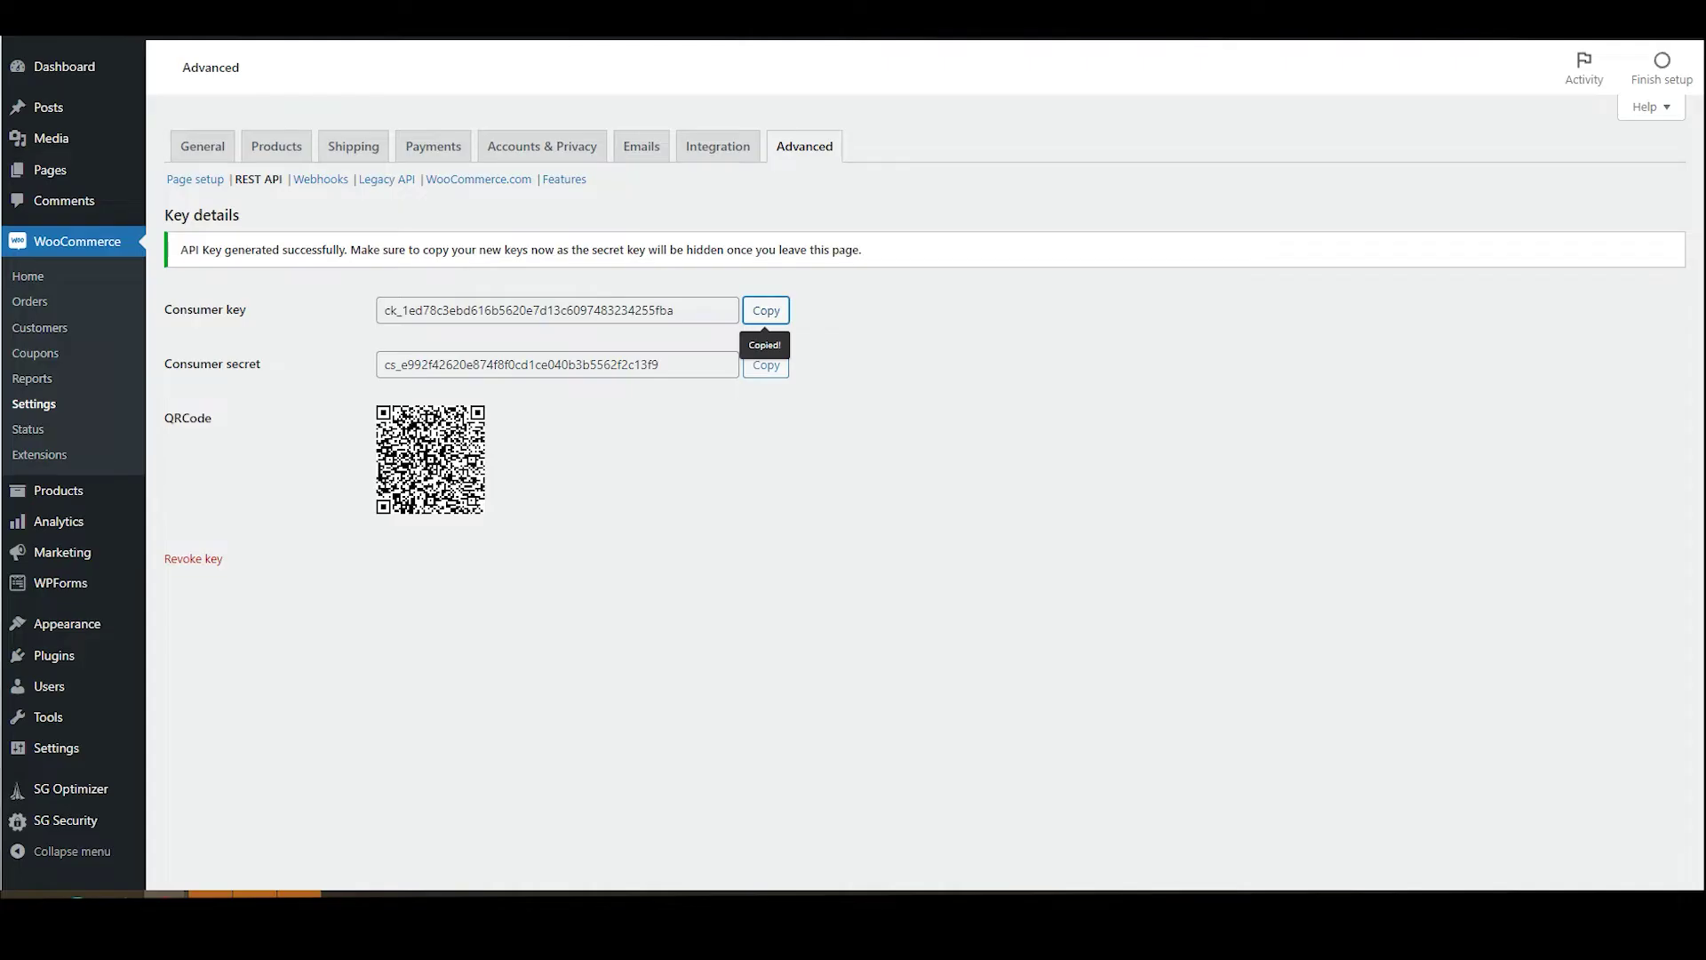
- Copy the consumer secret from WordPress into Avasam's consumer secret field and submit the credentials
click(774, 367)
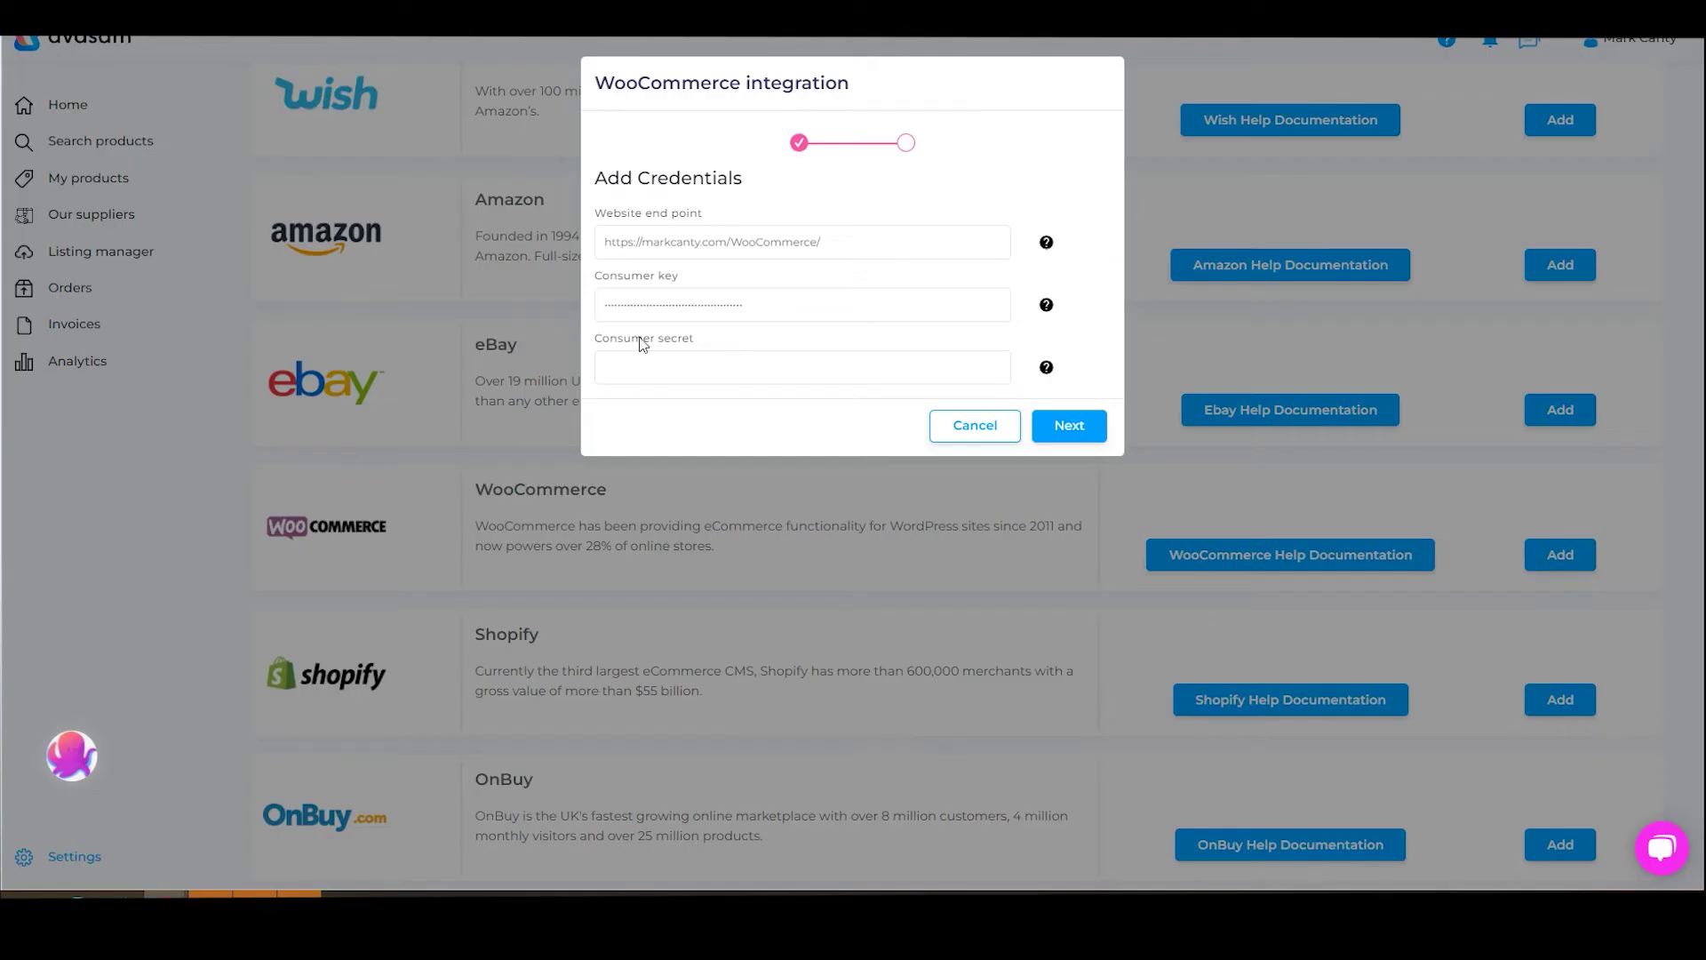
click(700, 360)
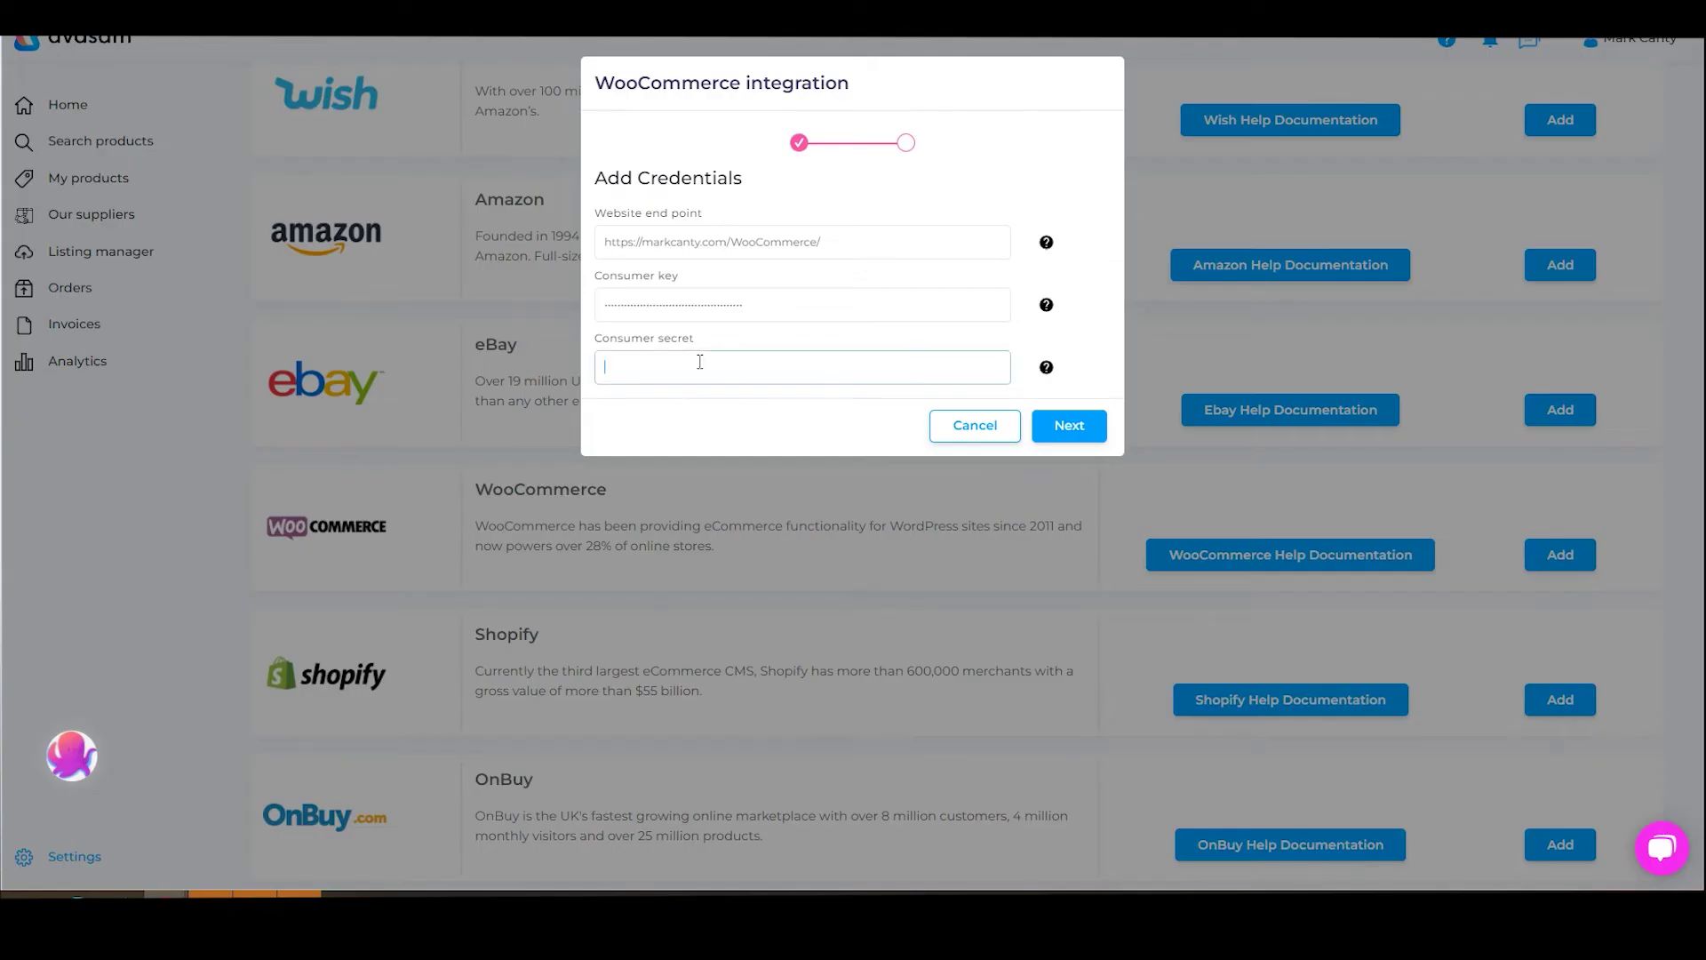
key(ctrl+v)
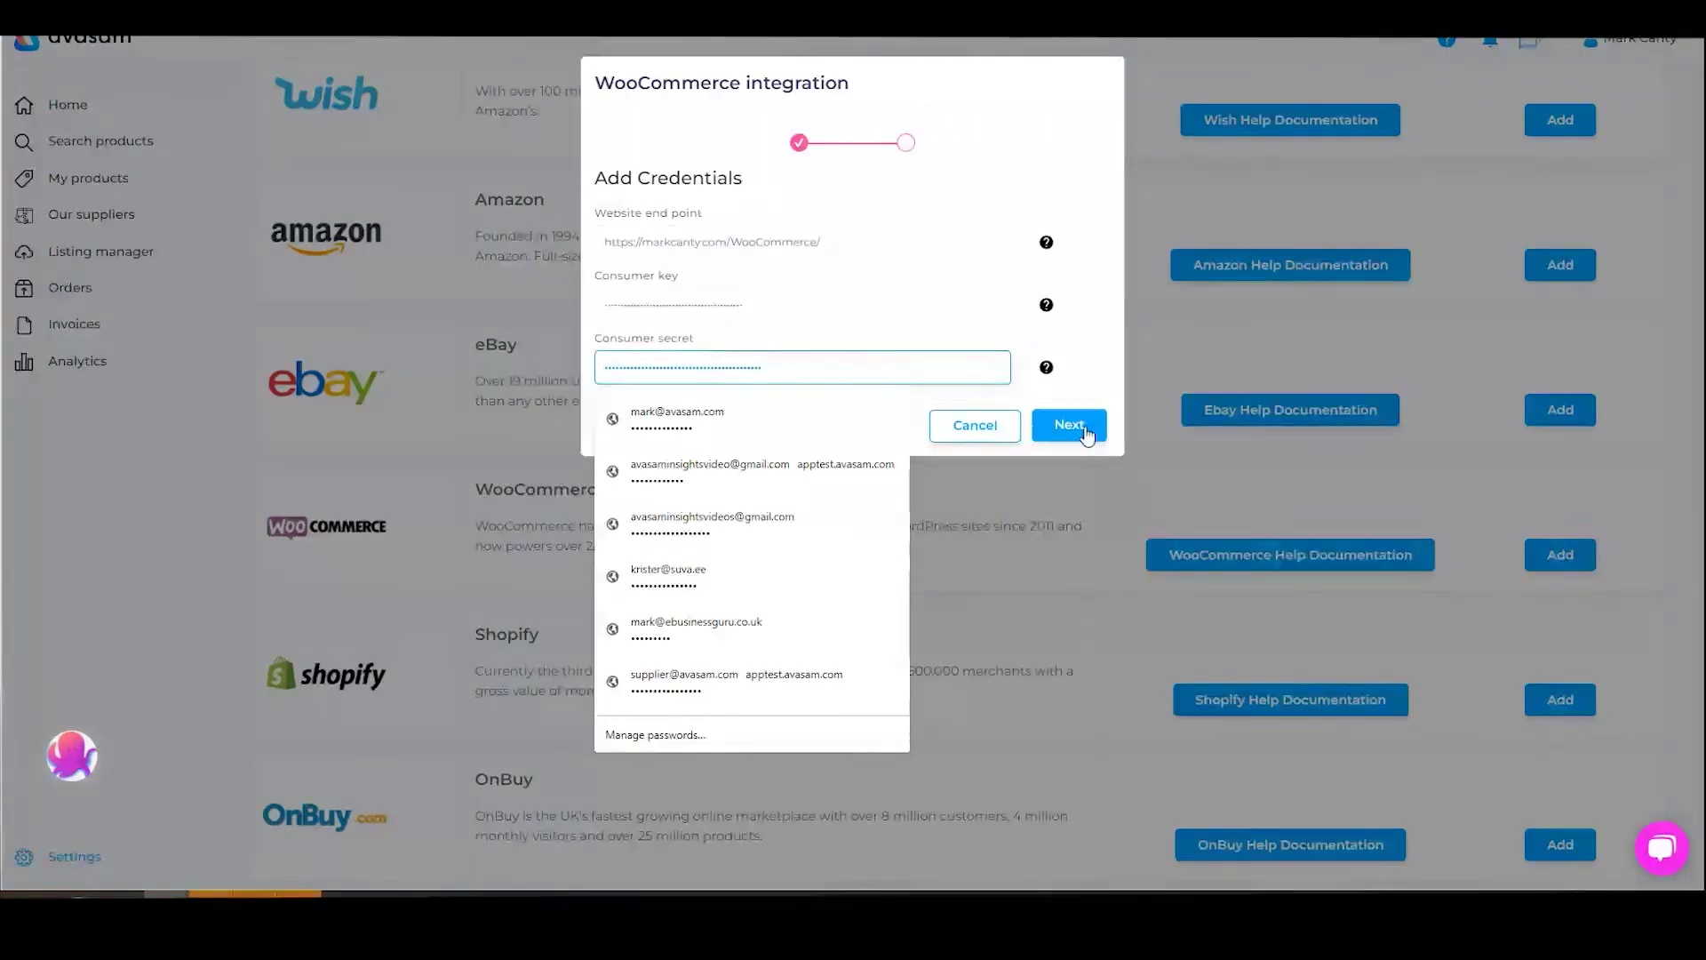
click(1088, 432)
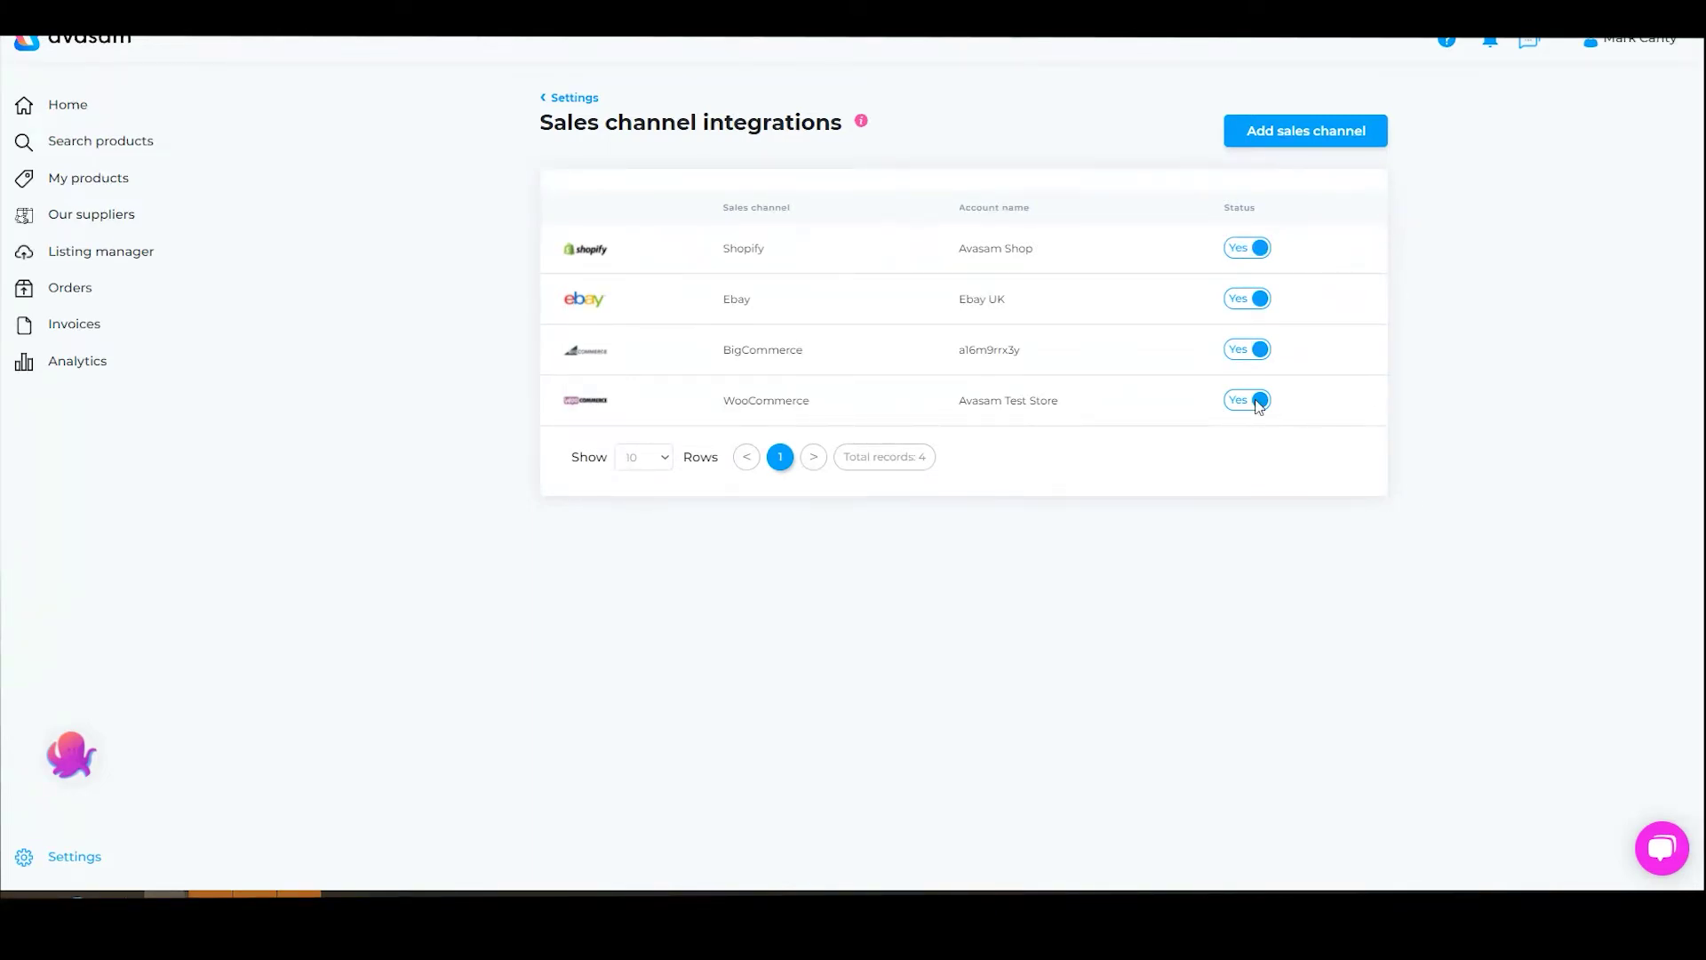
- Open the shipping mapping tool for the Avasam Test Store WooCommerce channel and review the available sales channel and Avasam shipping services
click(765, 405)
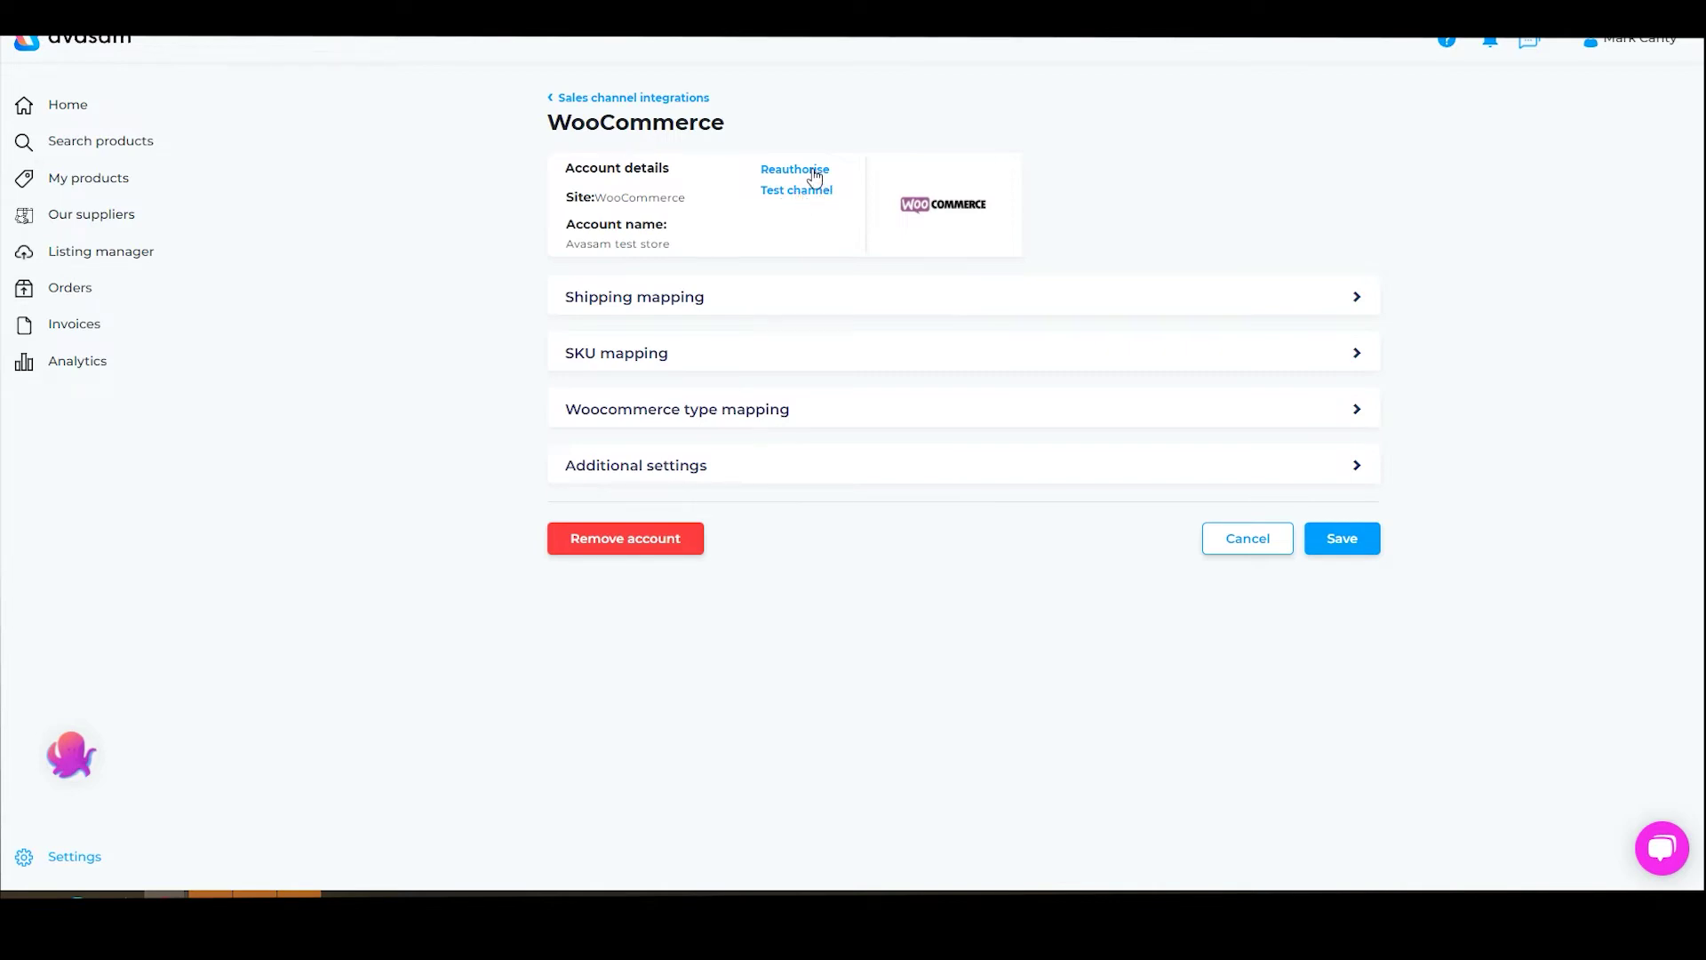
click(772, 300)
click(1227, 349)
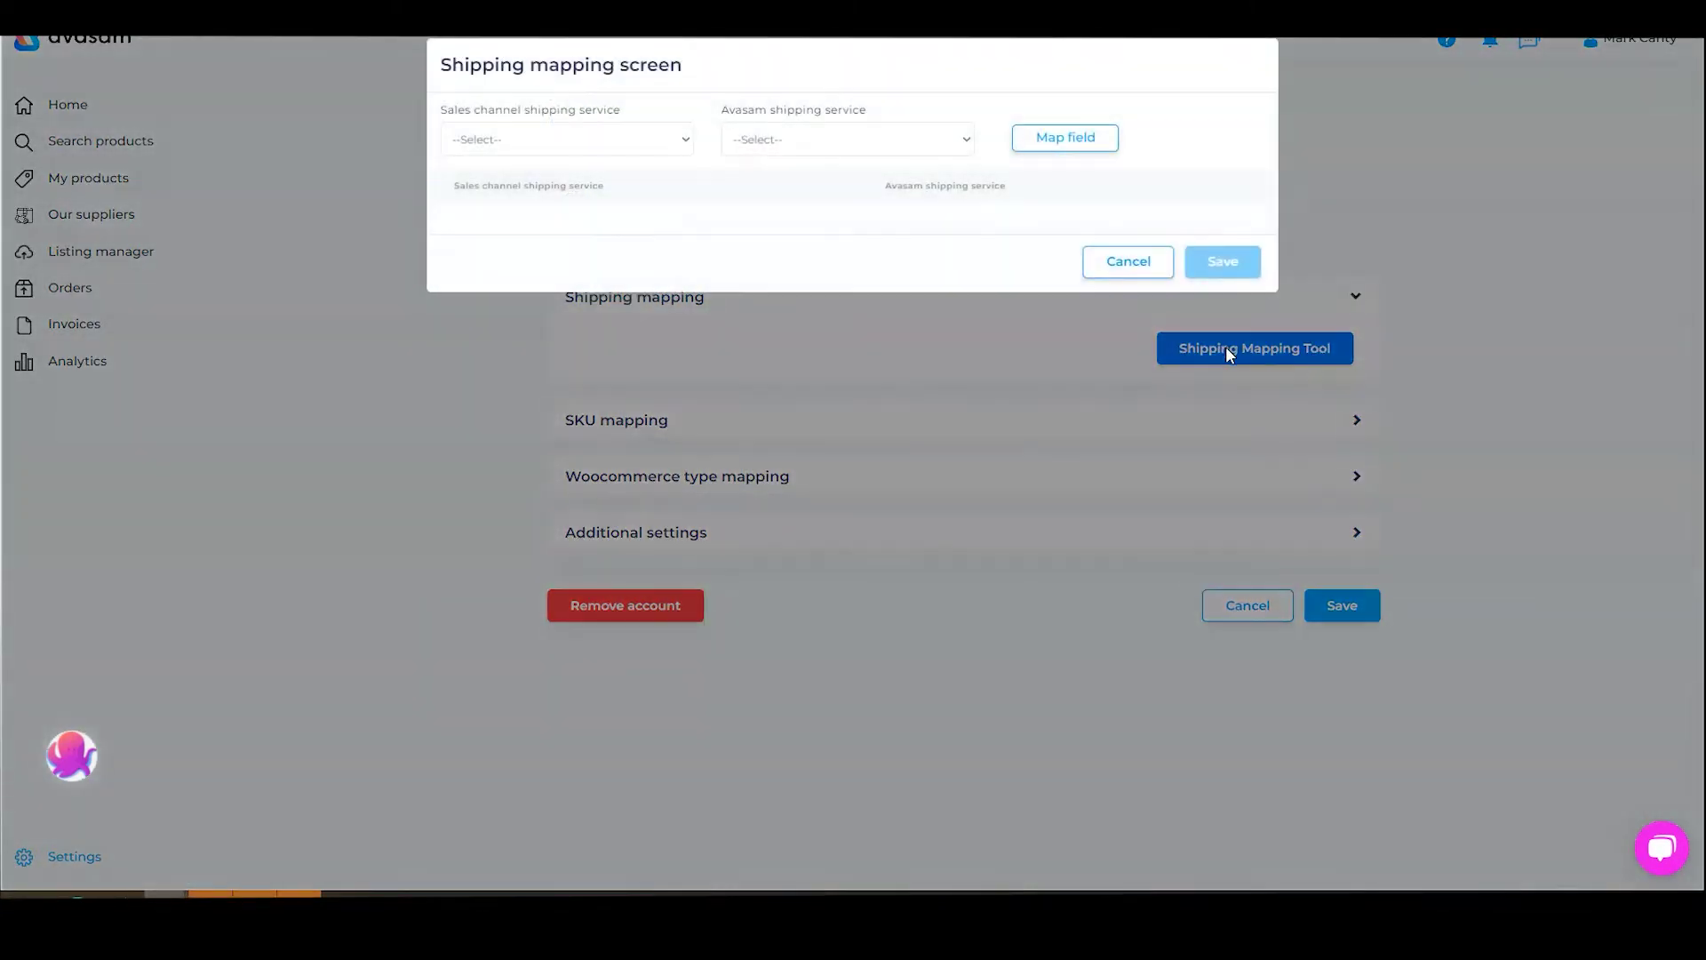
click(634, 150)
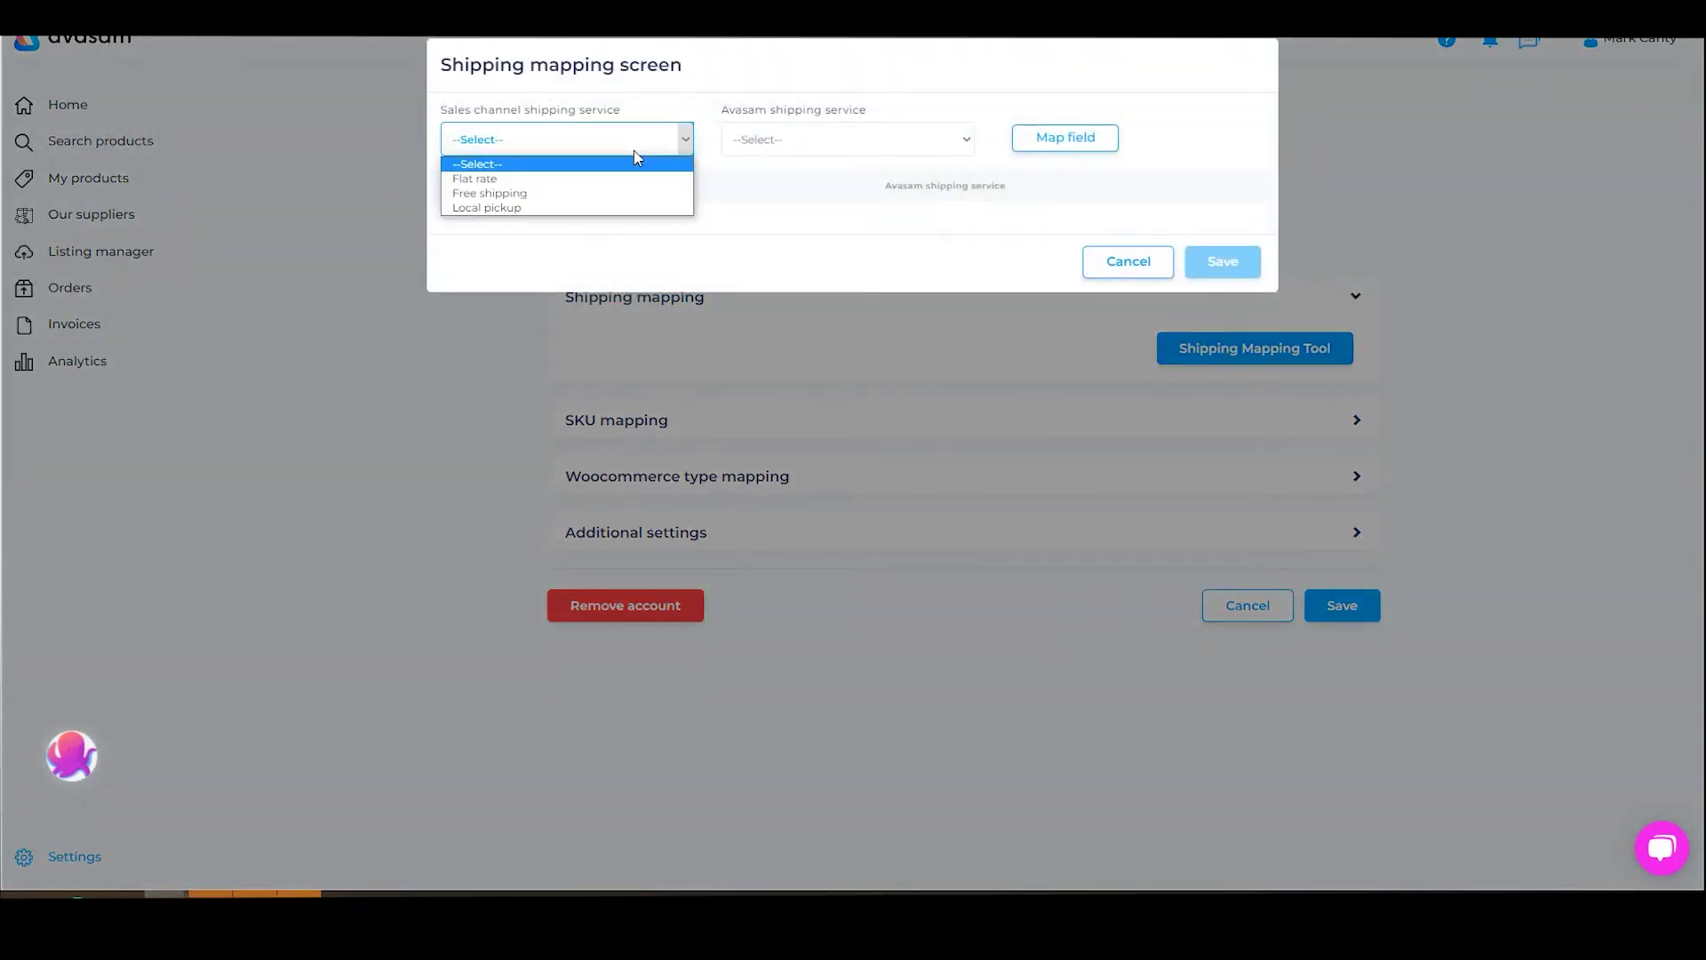
click(797, 146)
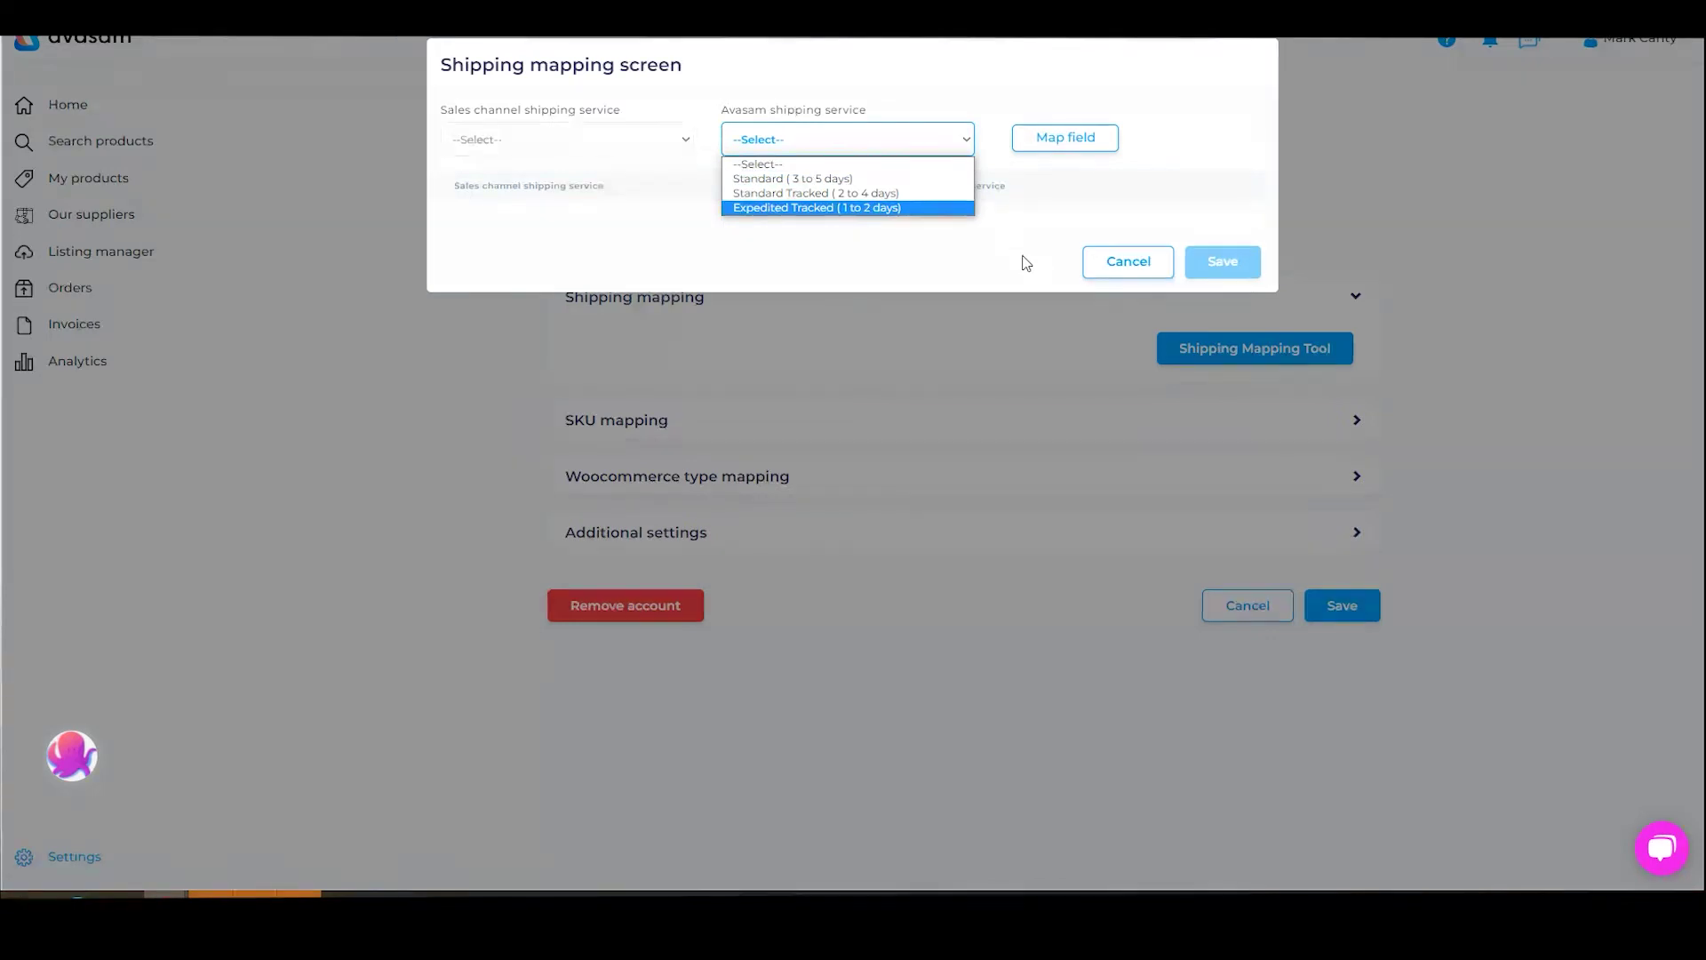
click(1112, 209)
- Map the Flat rate sales channel shipping service to Avasam's Standard ( 3 to 5 days) service
click(666, 141)
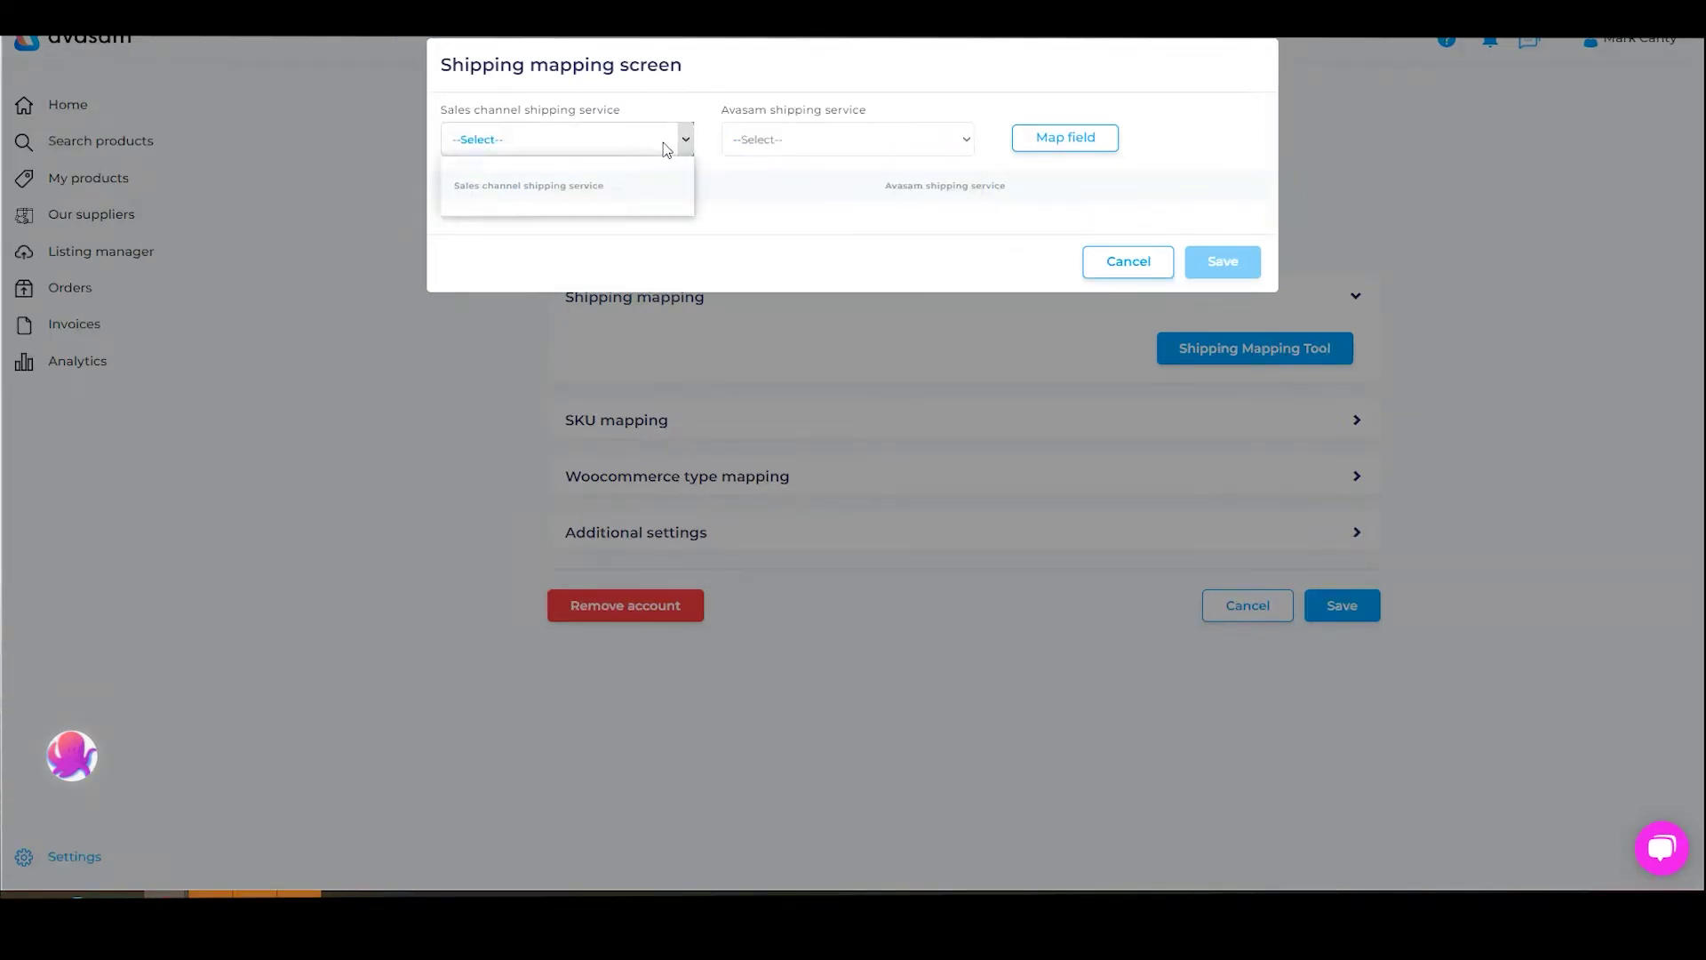
click(639, 165)
click(799, 133)
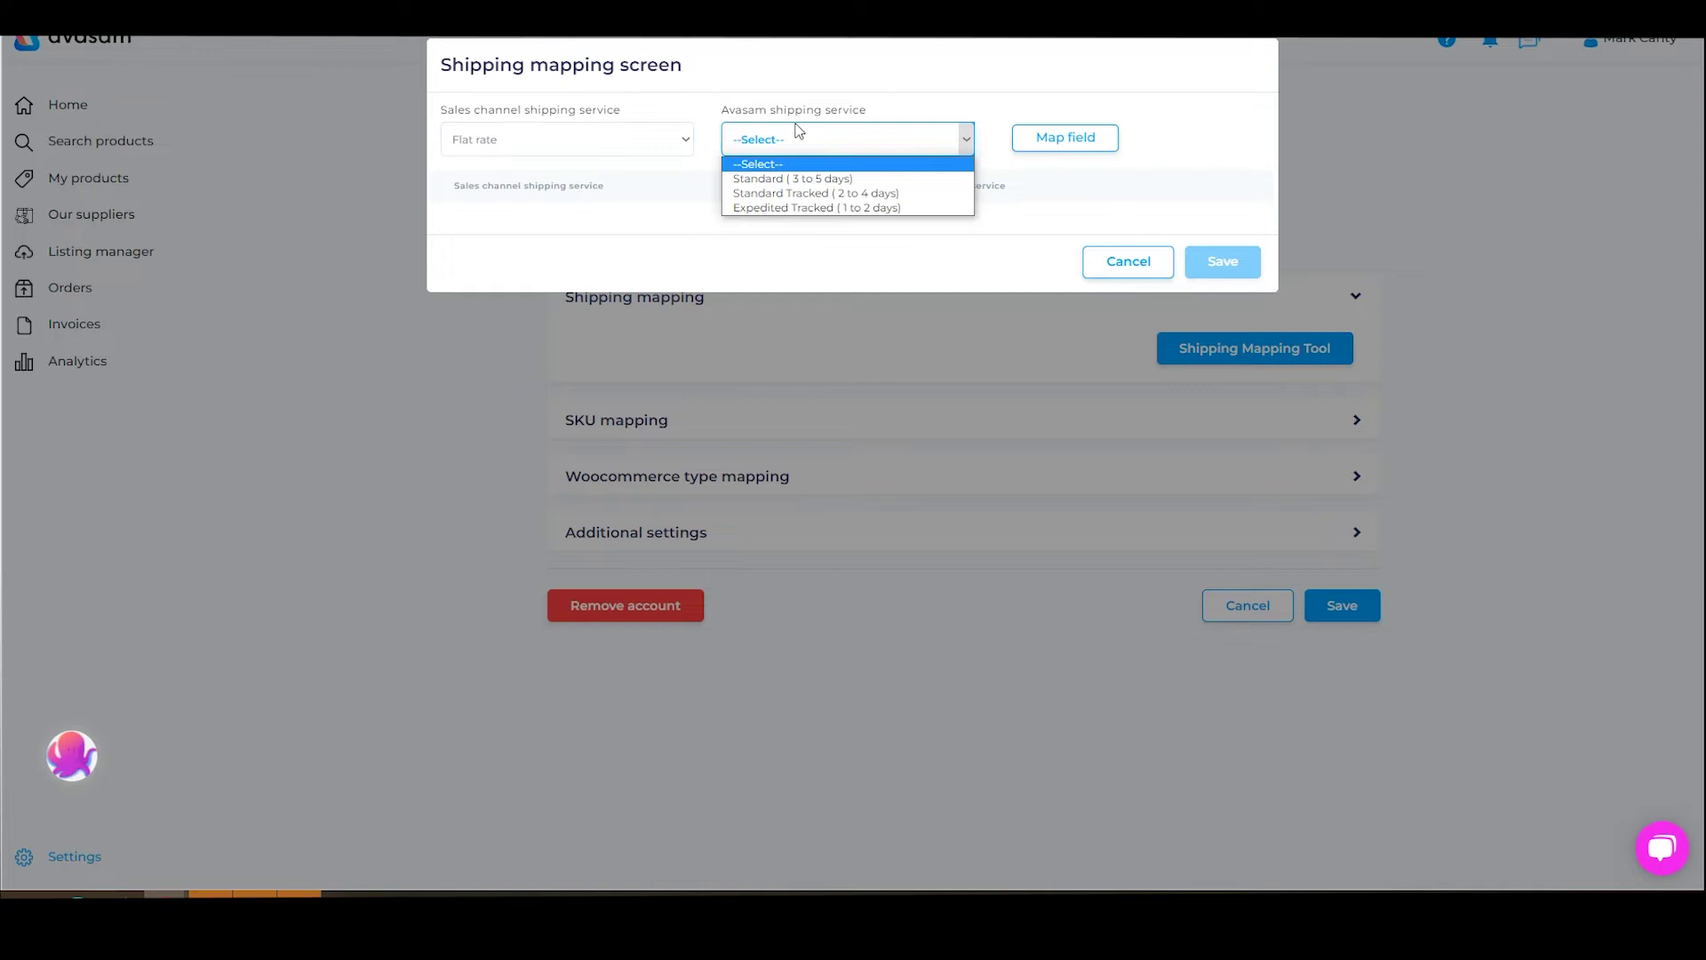
click(790, 178)
click(1076, 143)
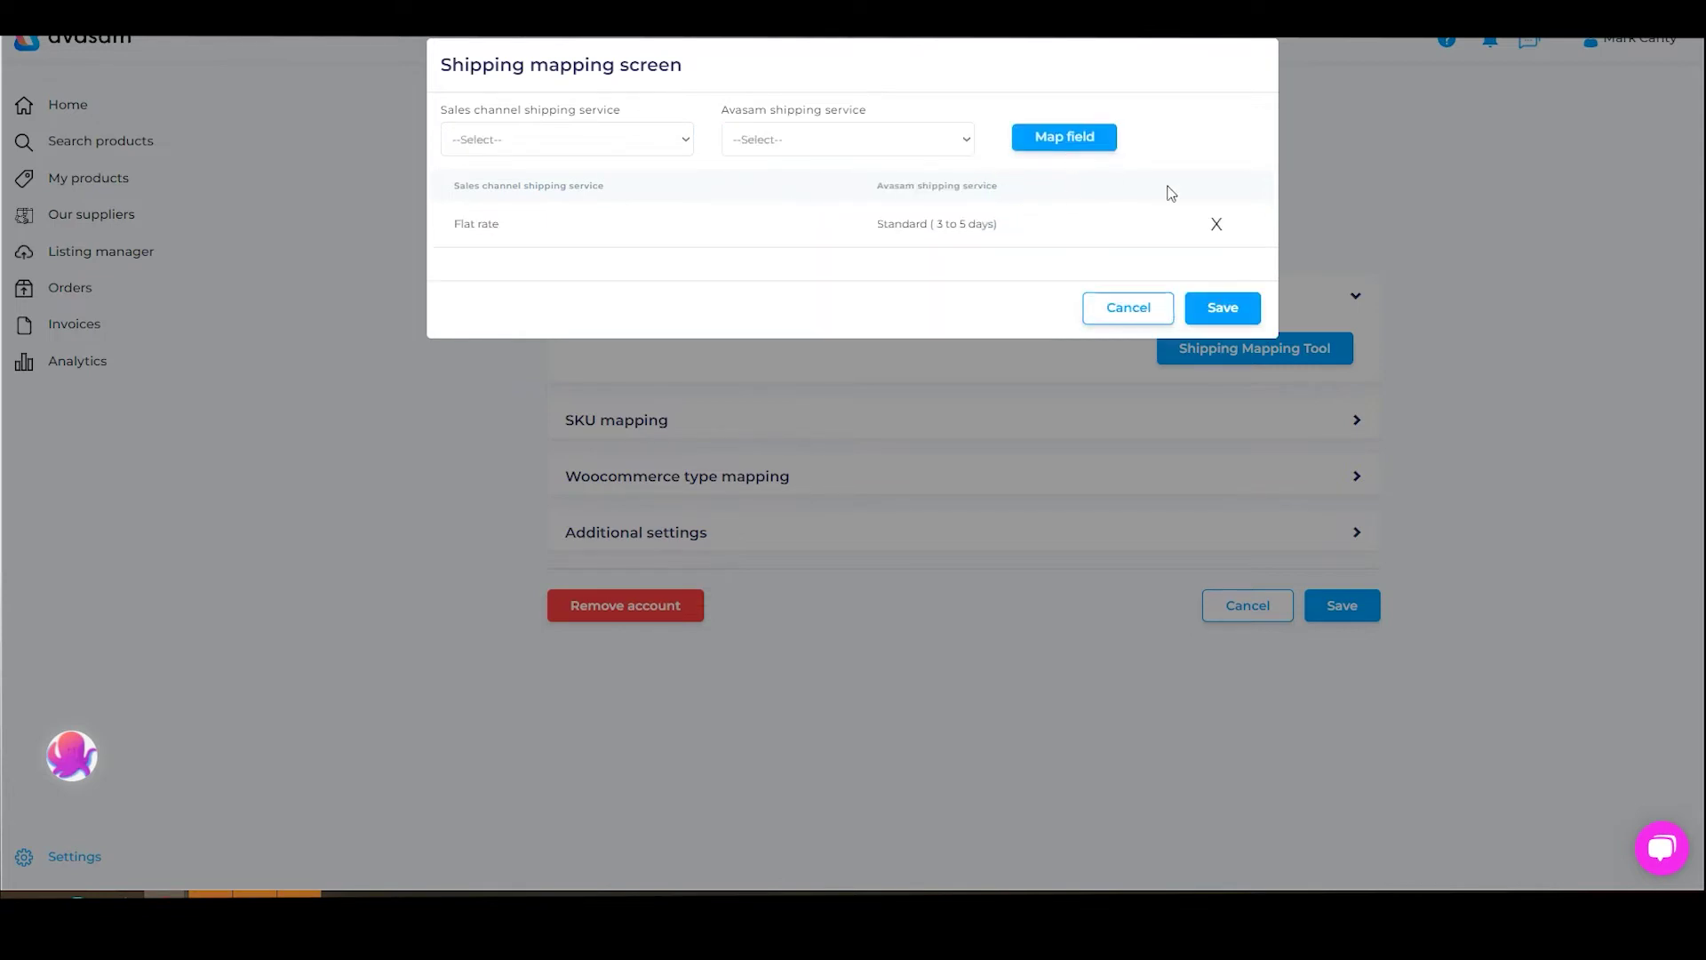
- Remove the Flat rate shipping mapping and save the shipping mapping screen
click(1216, 225)
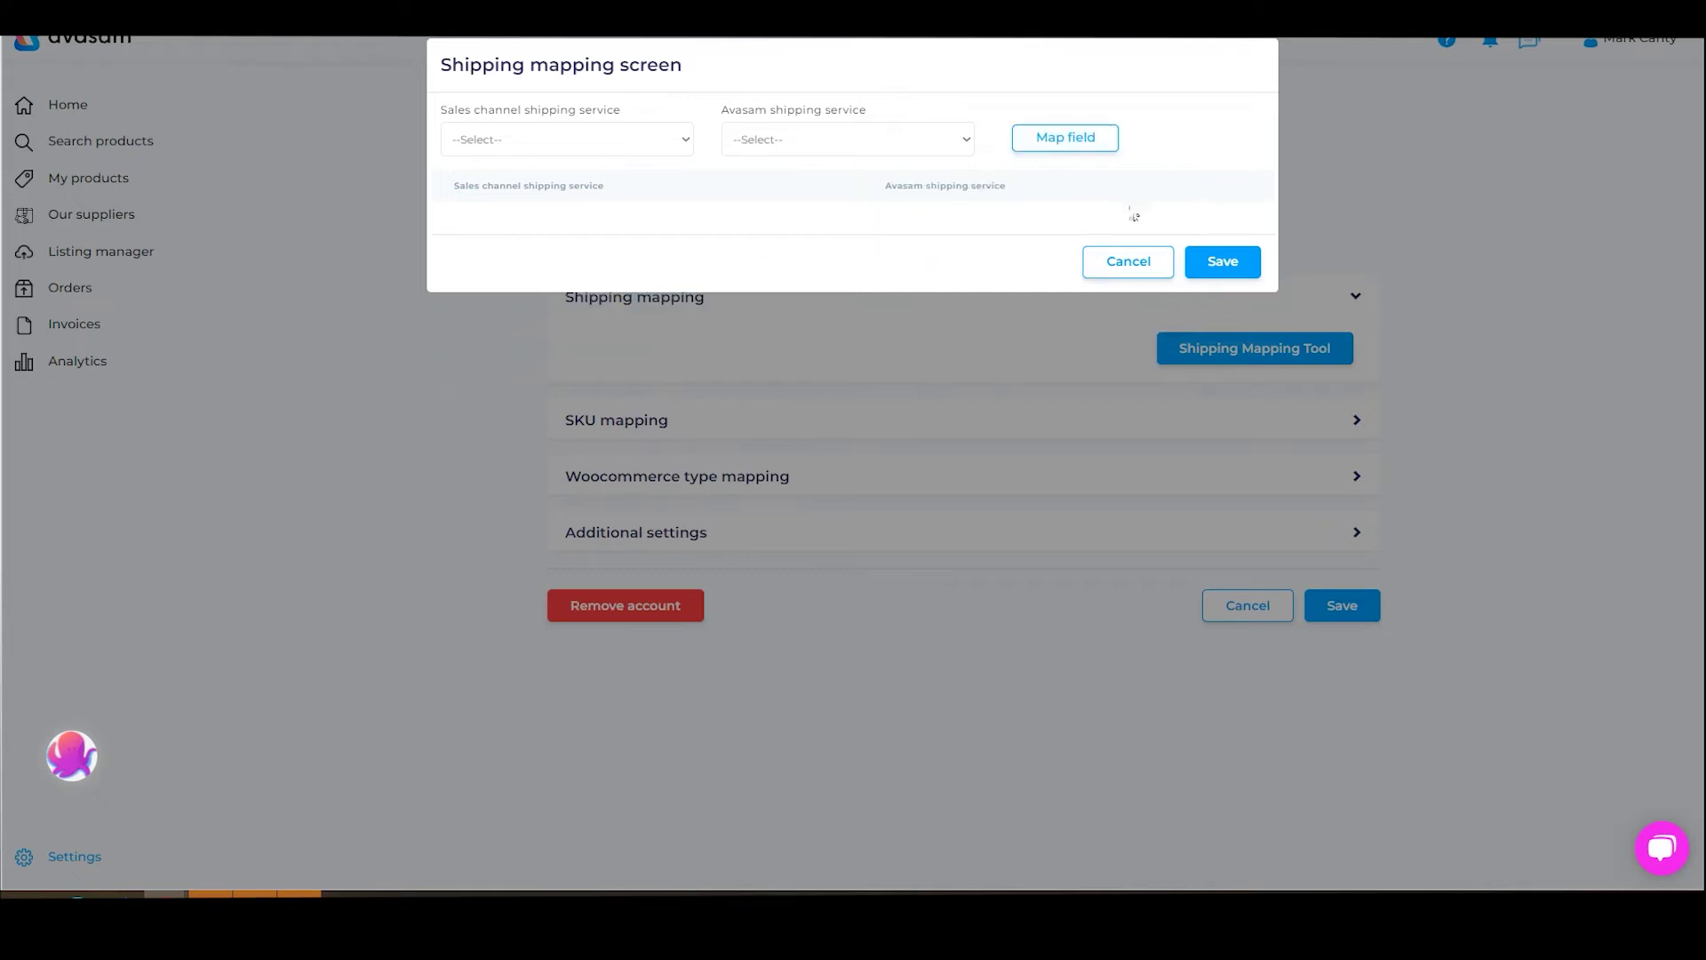
click(1223, 263)
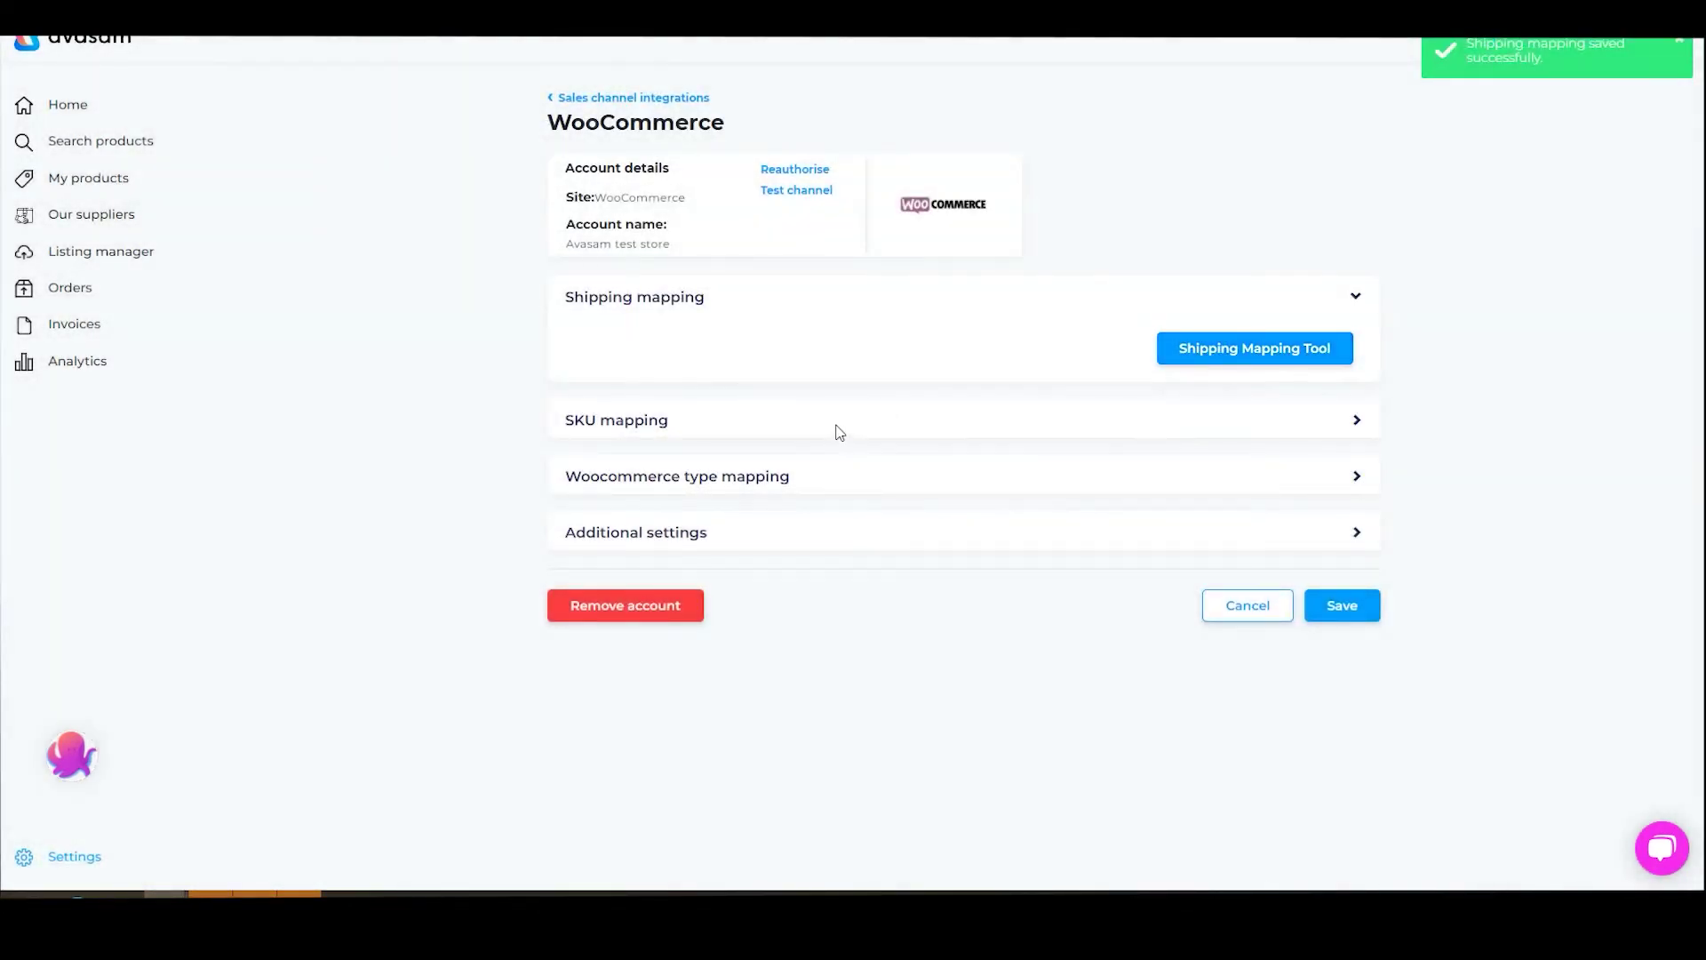
- Expand the SKU mapping settings and choose the Download action for the WooCommerce channel
click(633, 425)
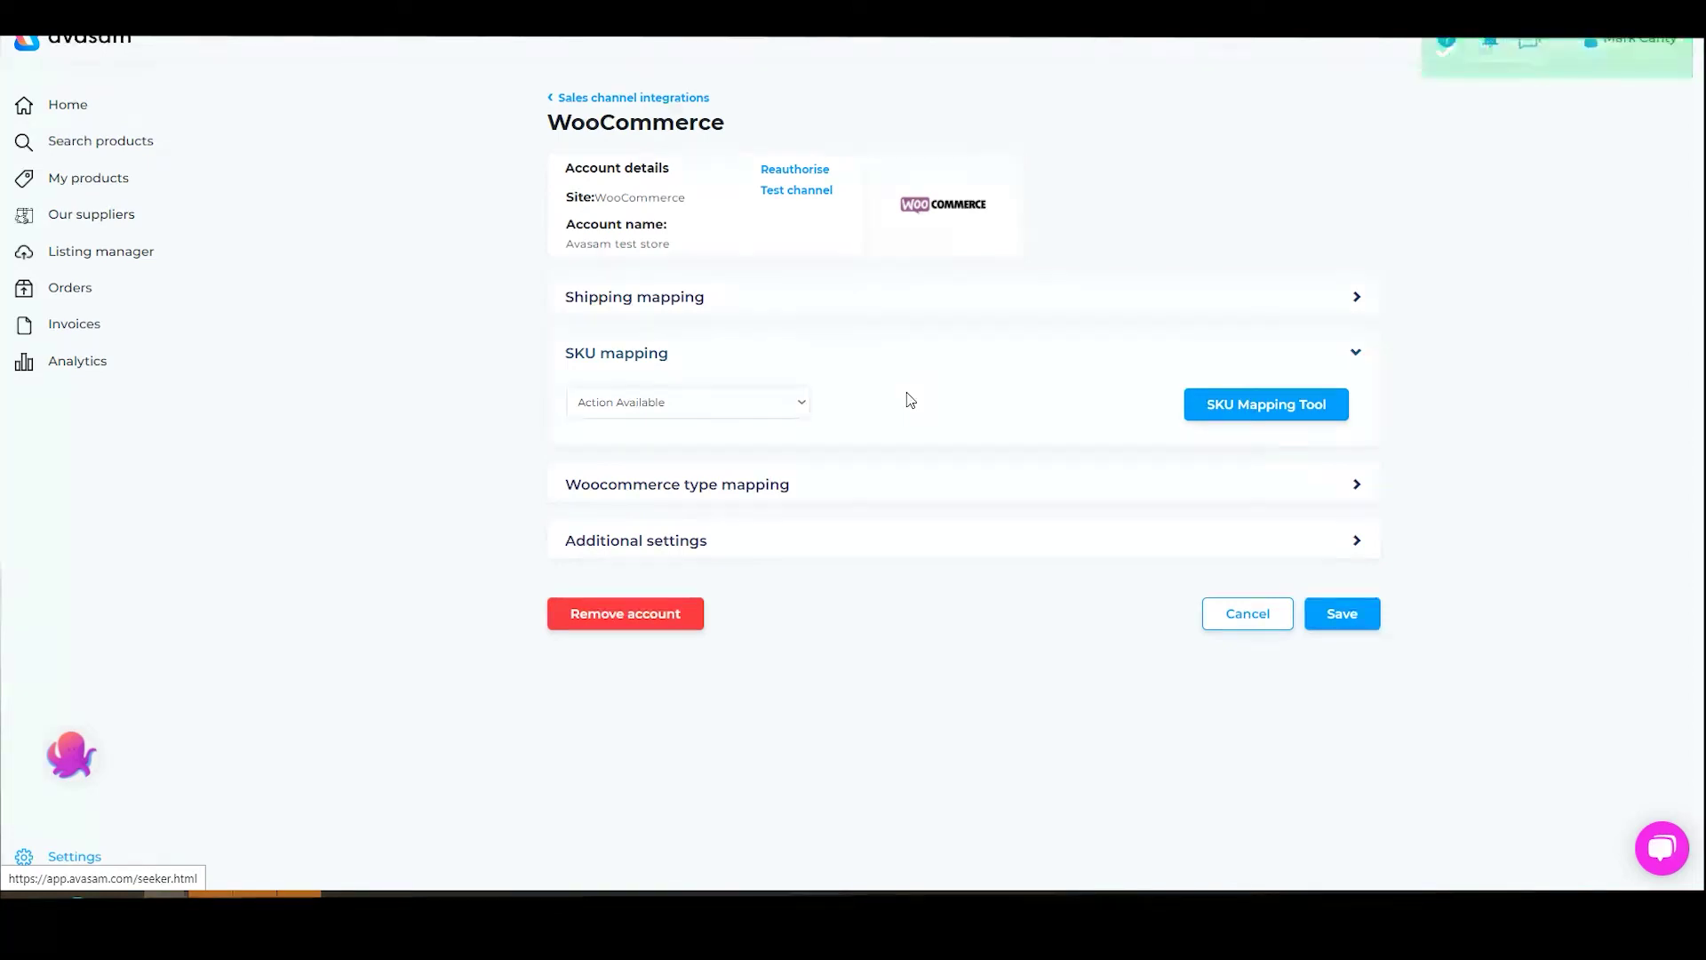
click(810, 405)
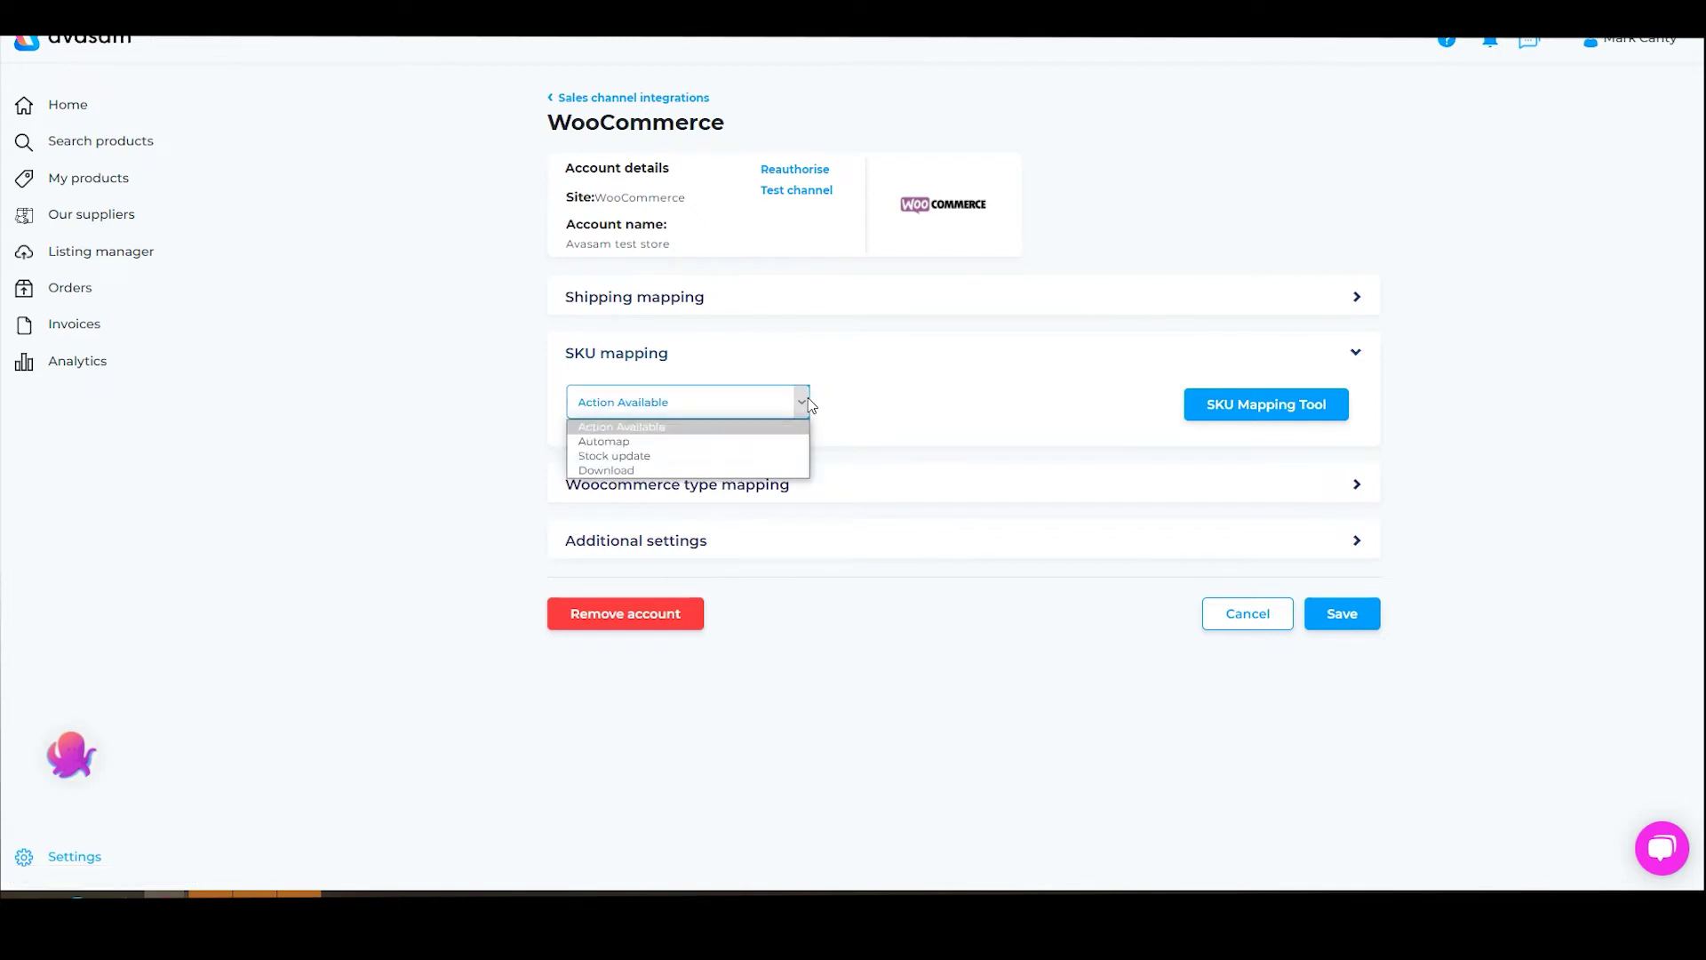
click(662, 471)
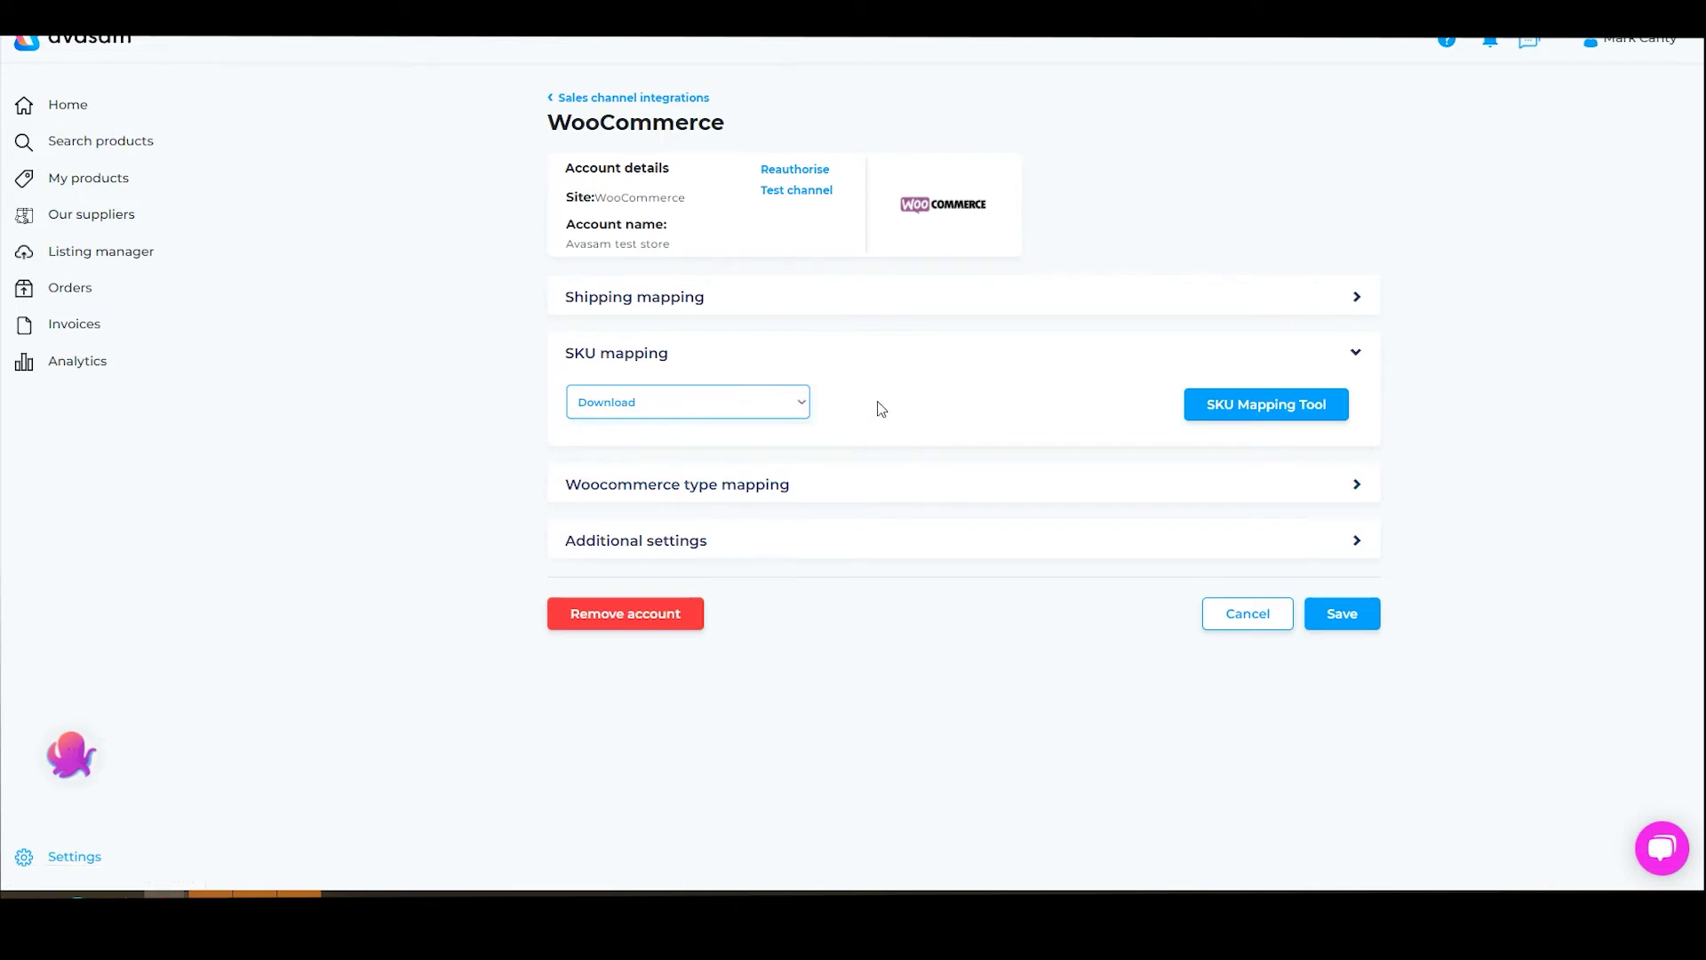
- Open the SKU mapping tool, review its available SKU actions, and close it without mapping any SKUs
click(1229, 414)
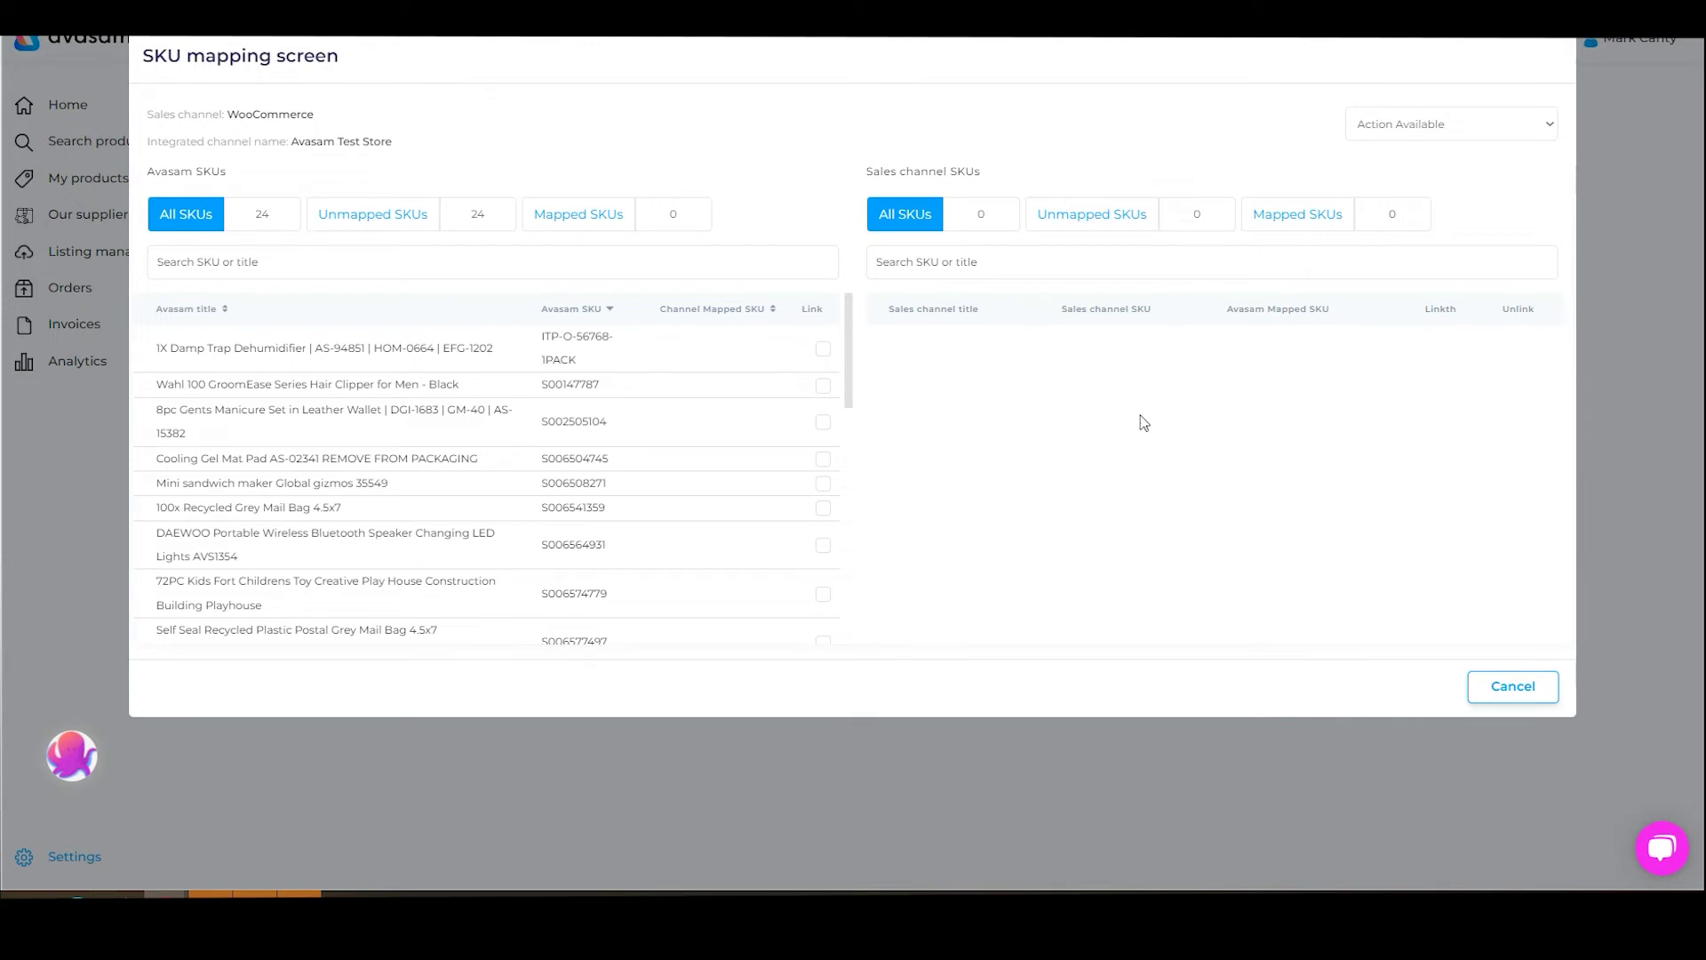
click(1426, 127)
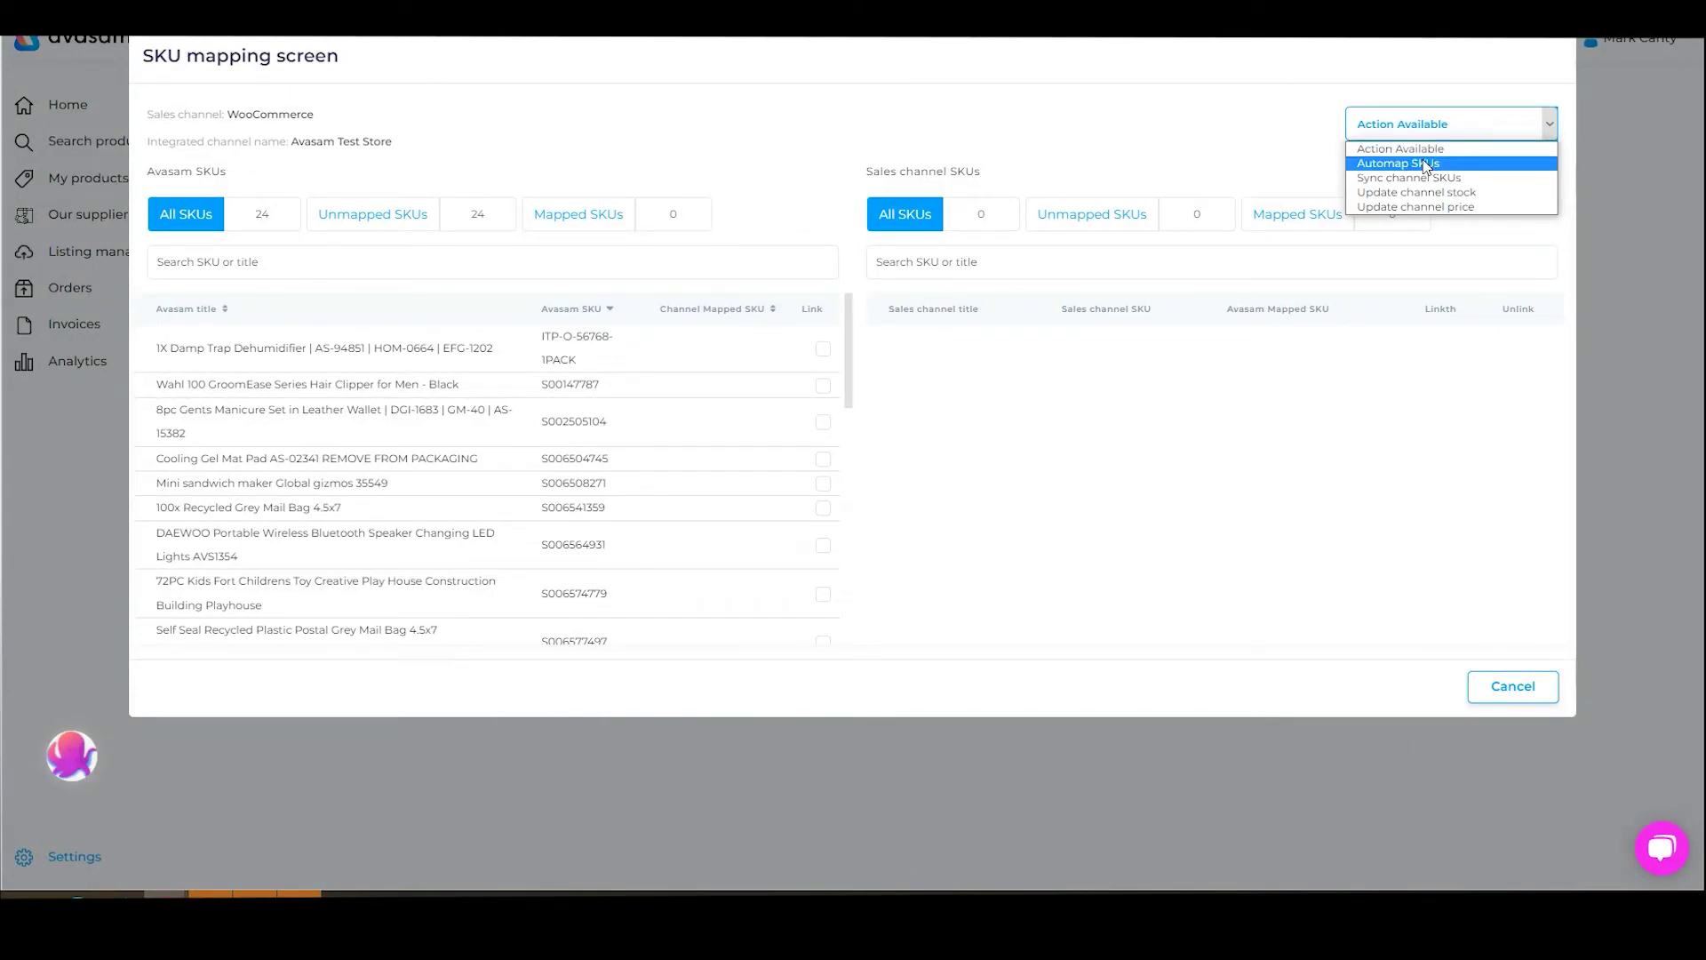
click(1140, 53)
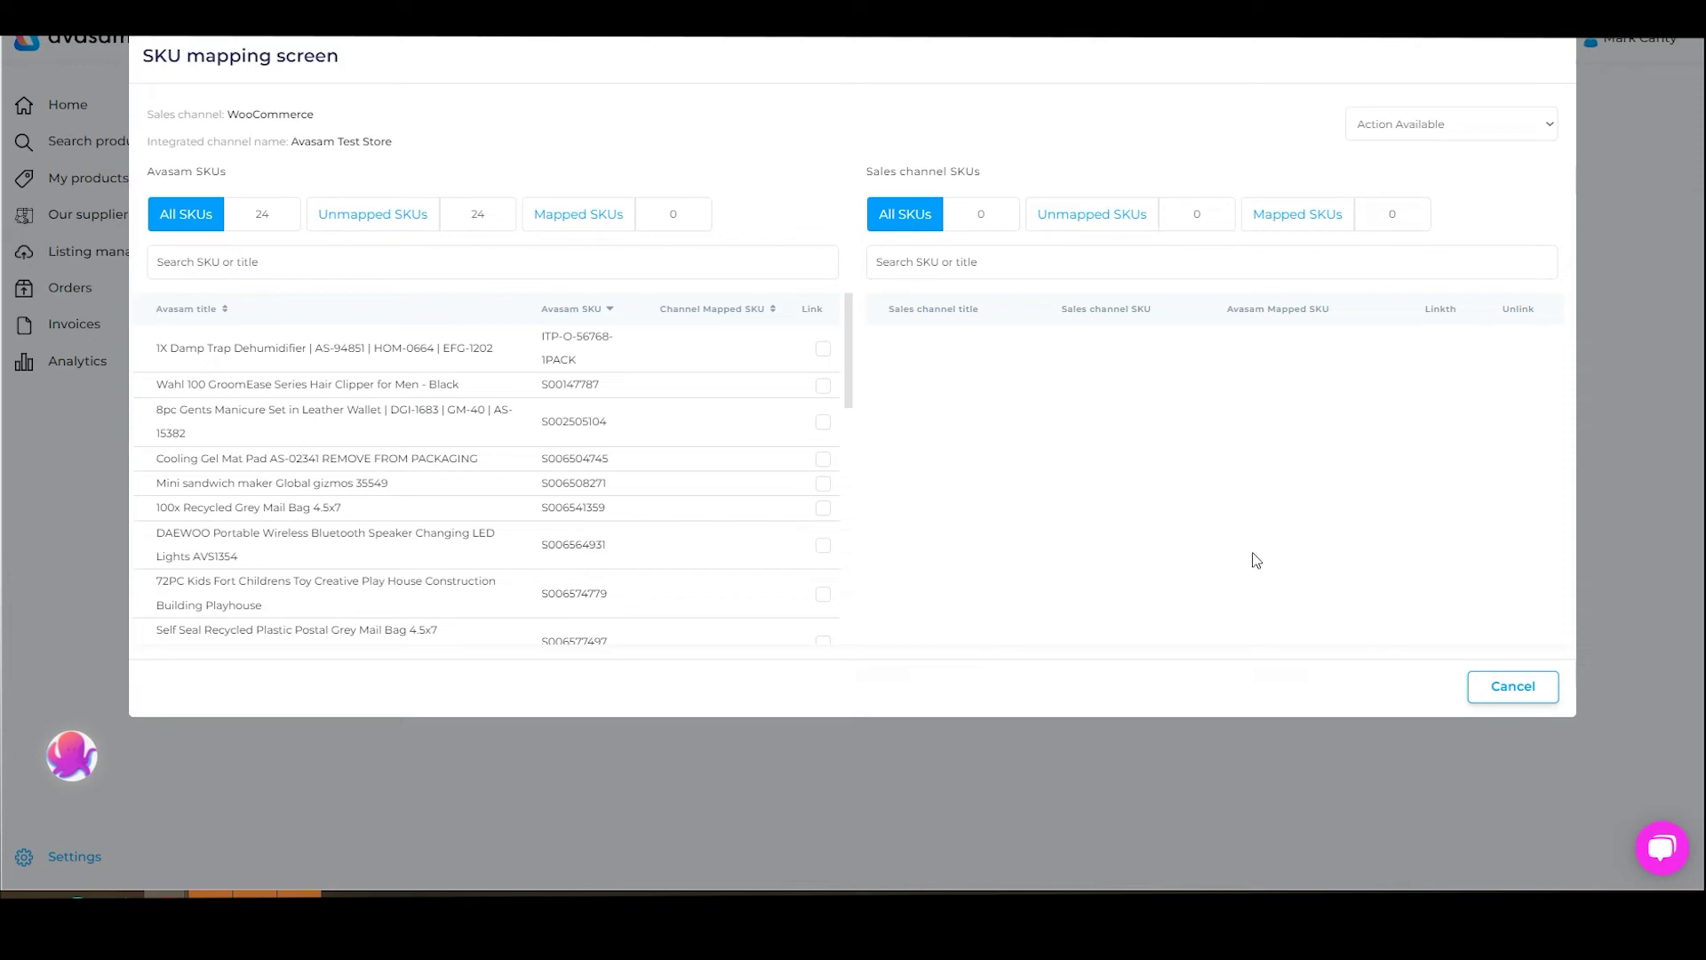
click(1527, 695)
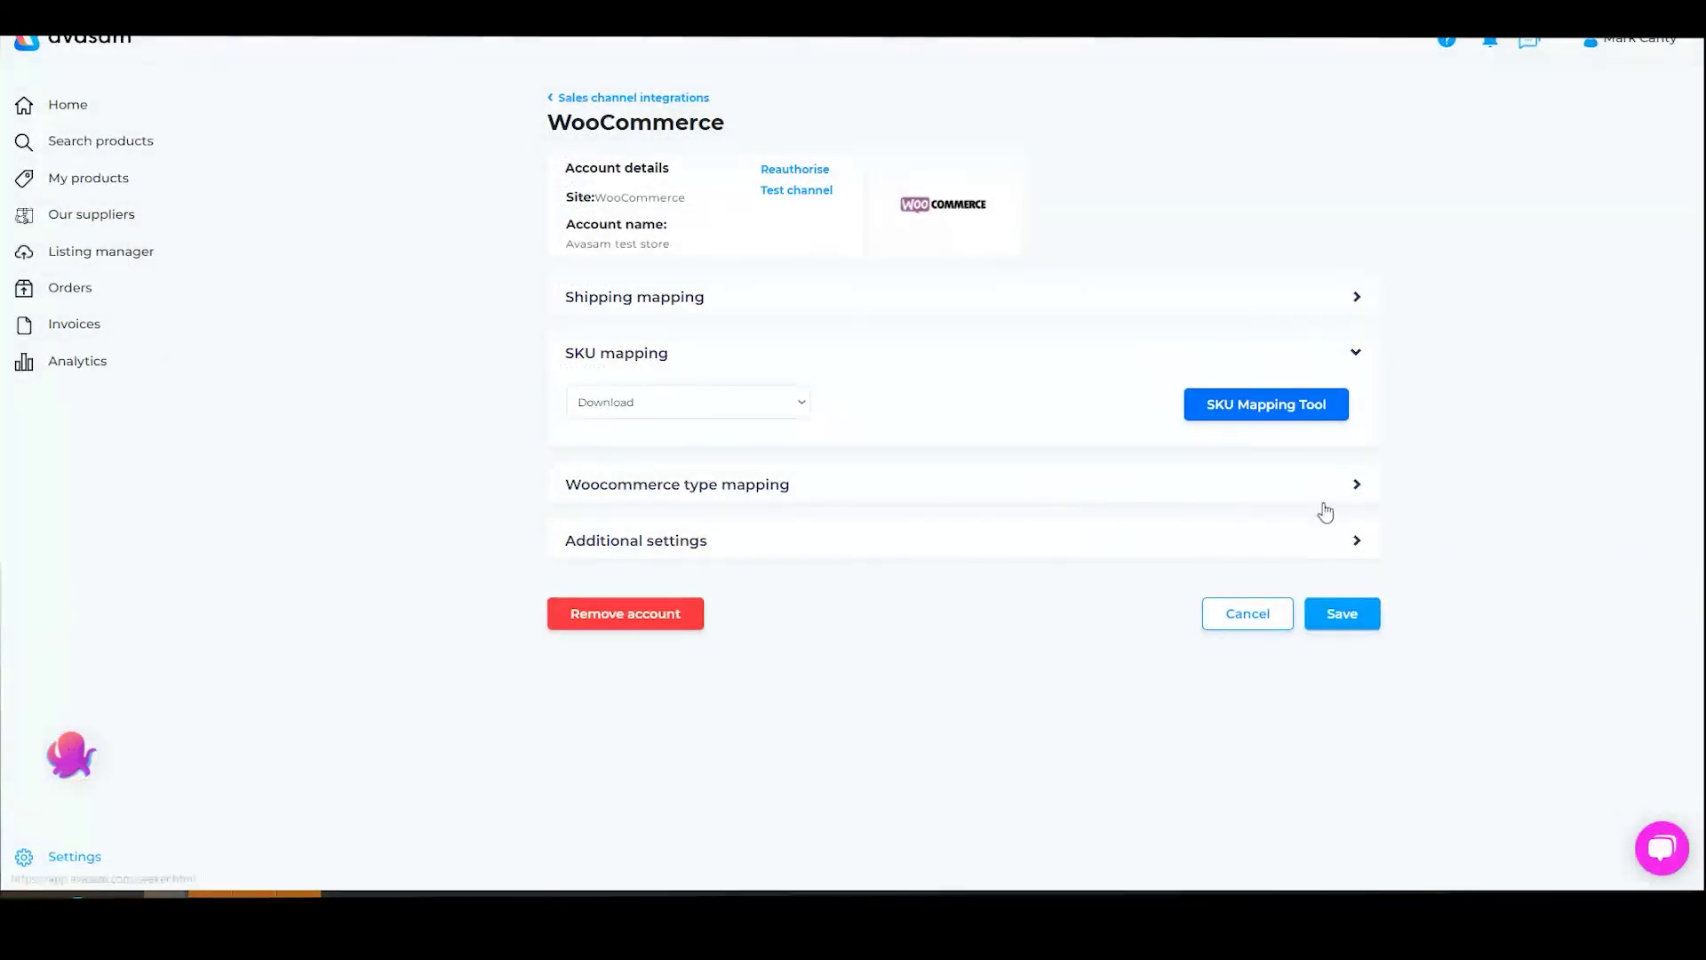
- Expand the Woocommerce type mapping and examine the available Avasam categories and Woocommerce types
click(742, 490)
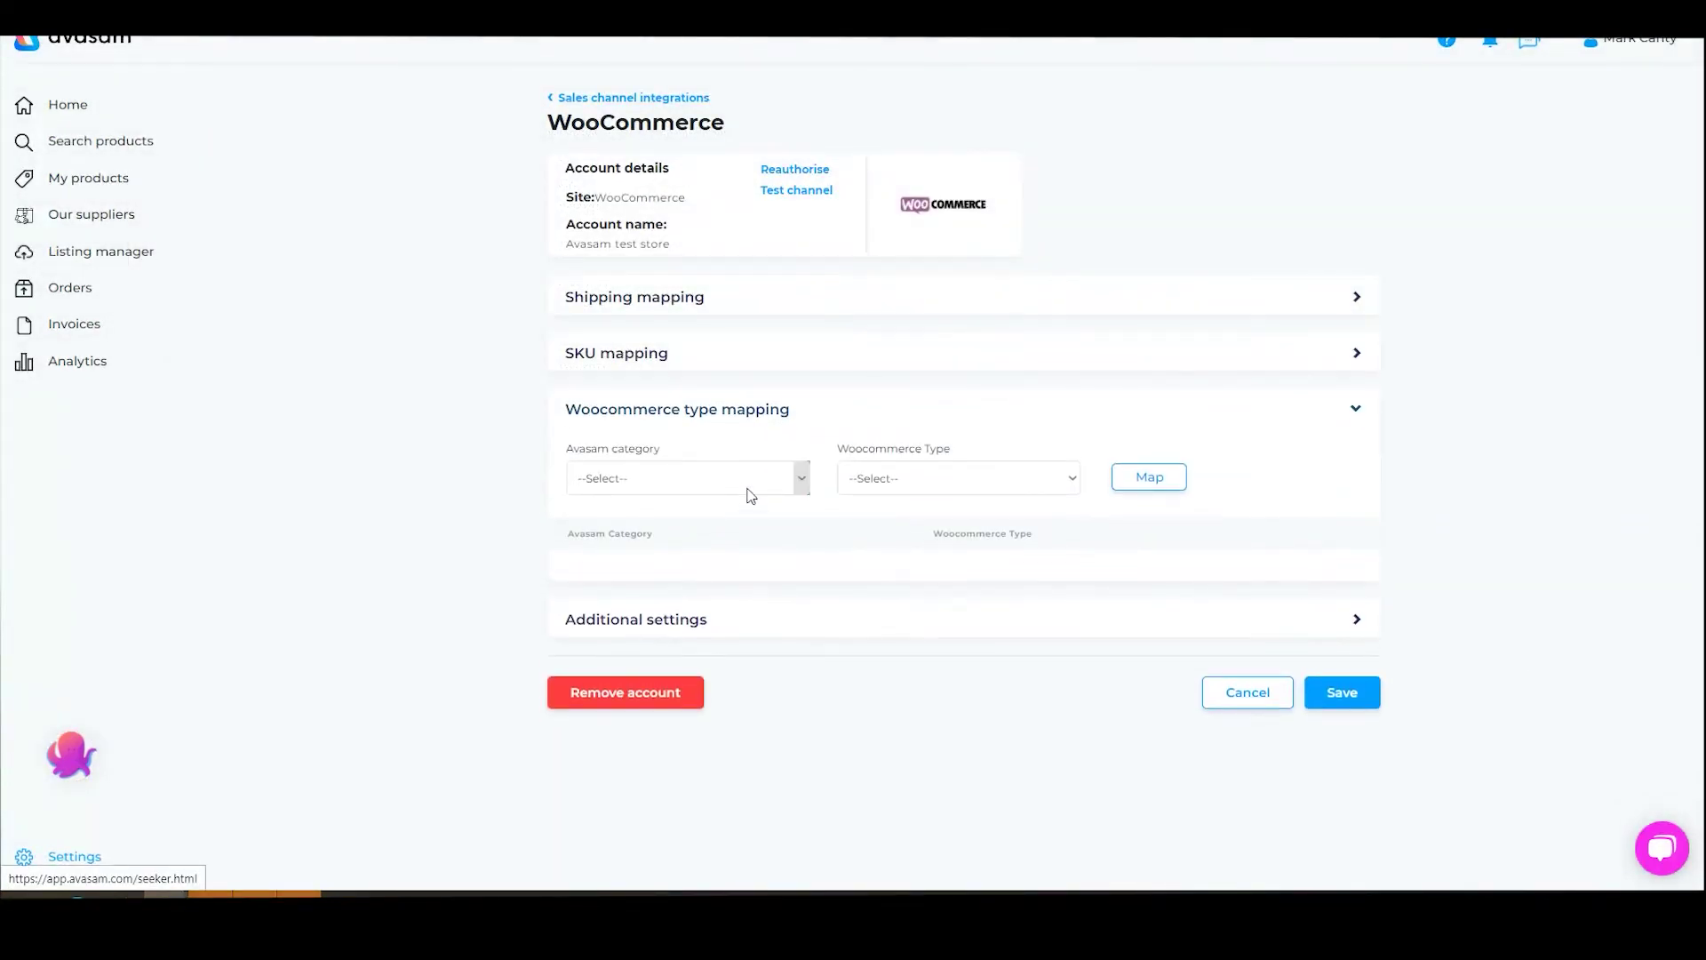
click(769, 479)
click(774, 480)
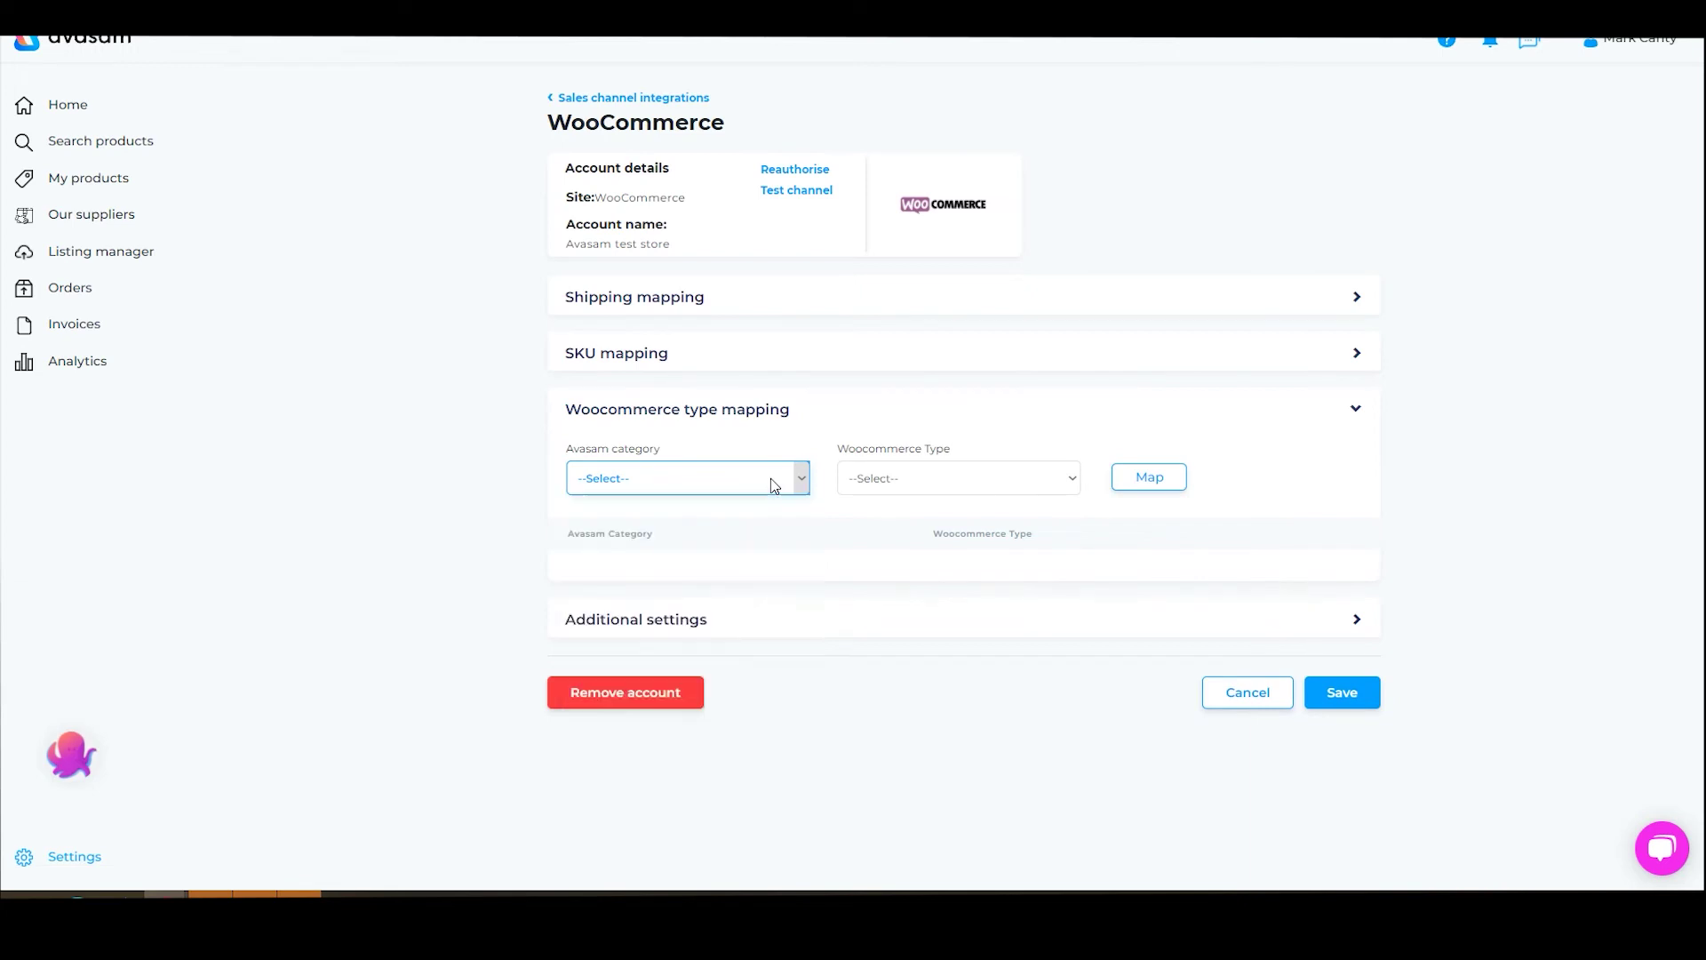
click(907, 481)
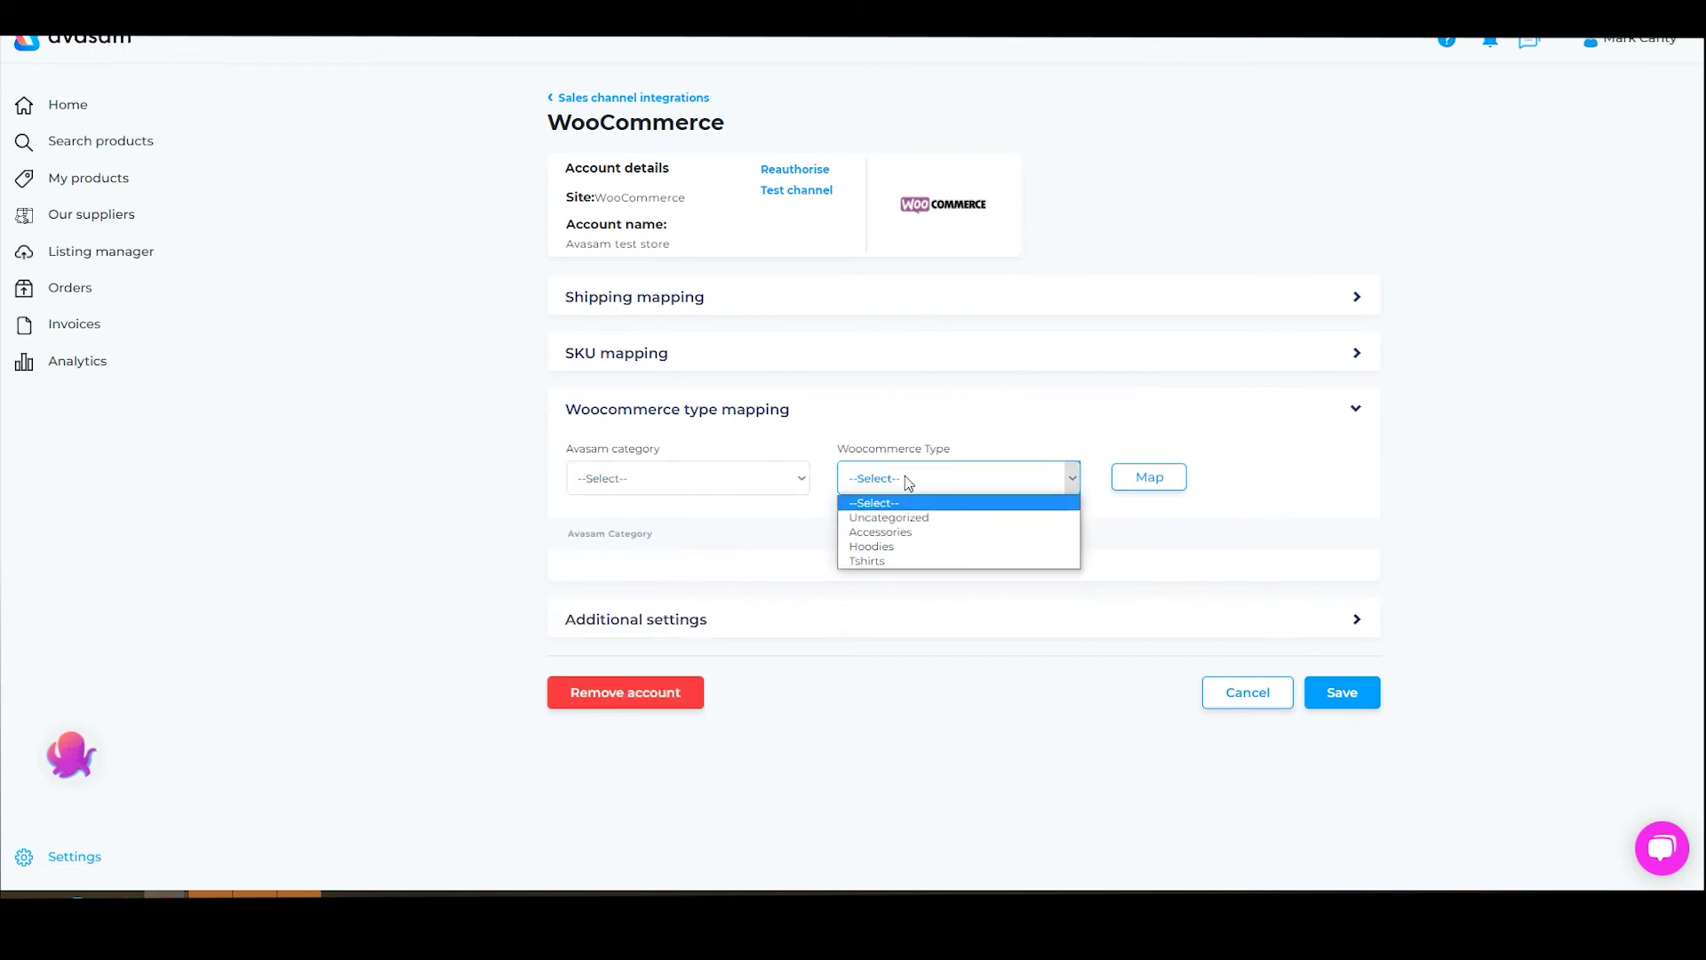
click(723, 477)
click(724, 477)
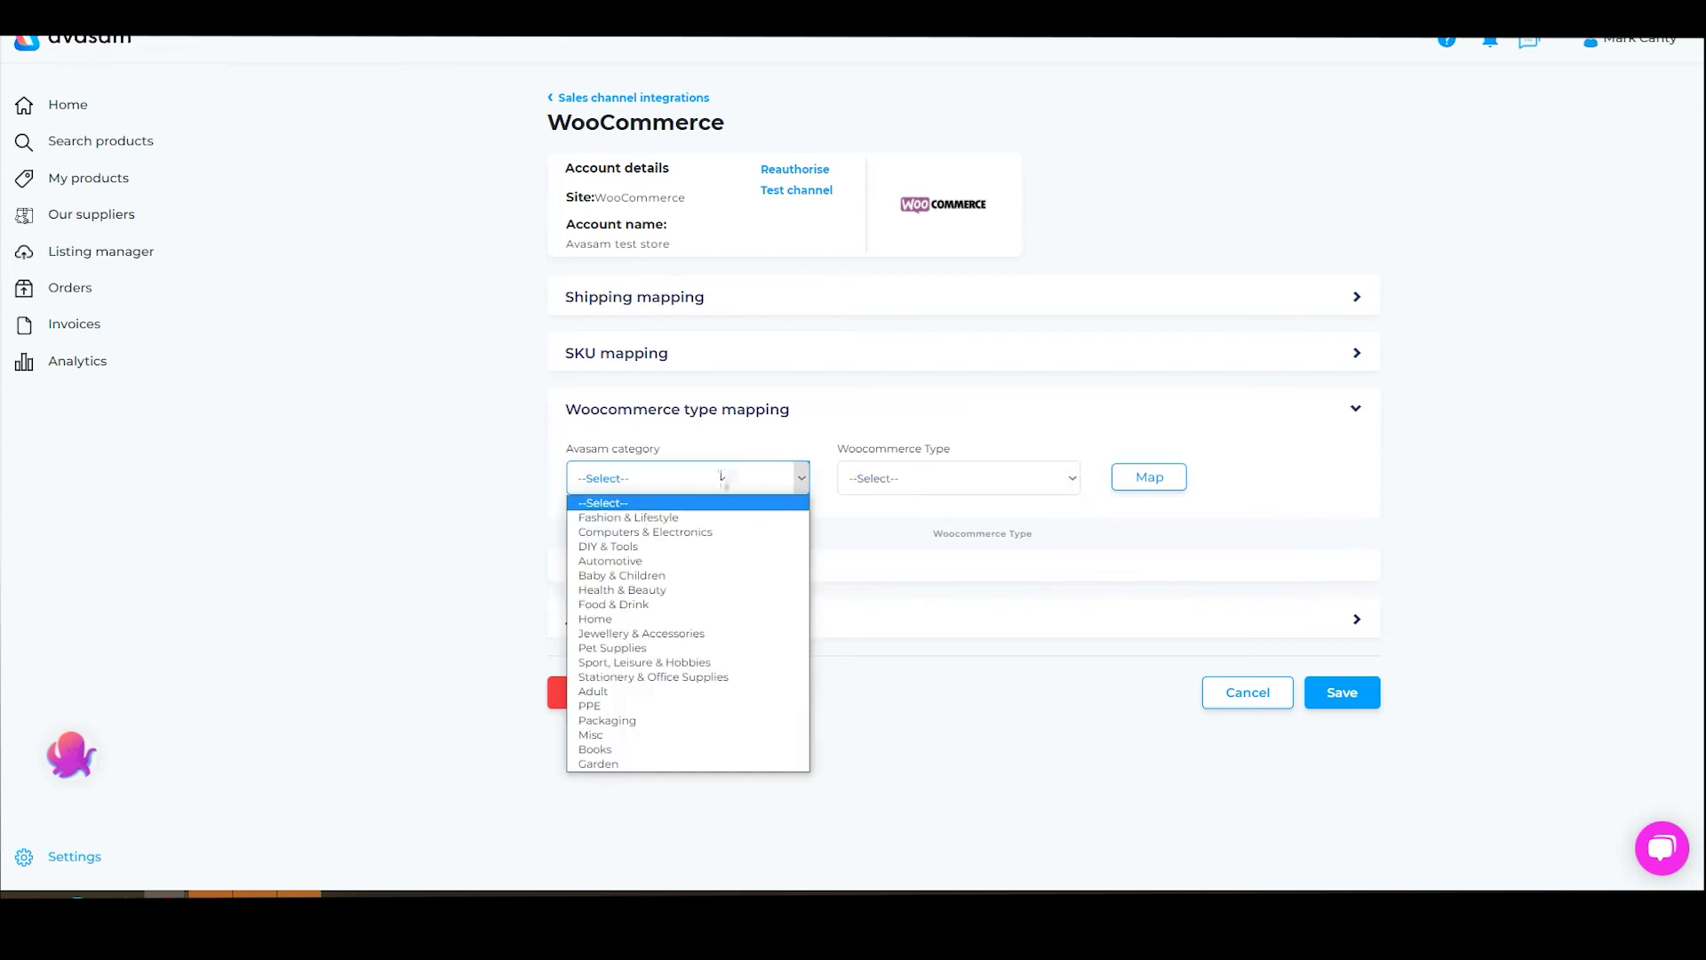
click(934, 479)
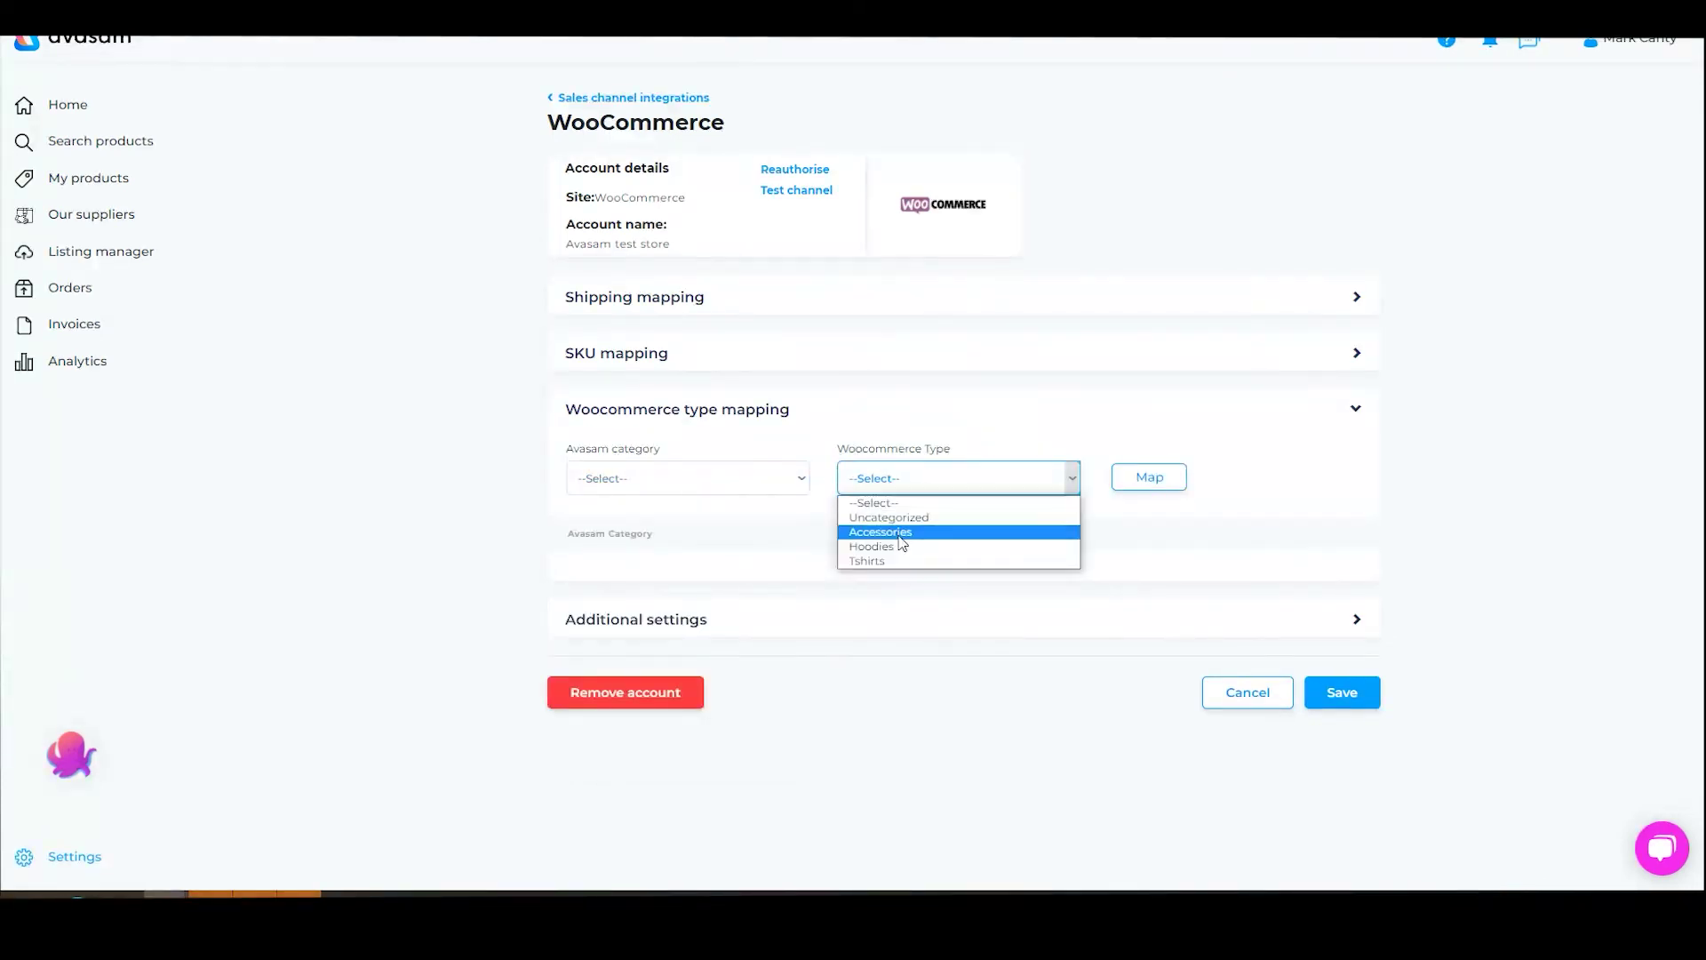
click(1178, 523)
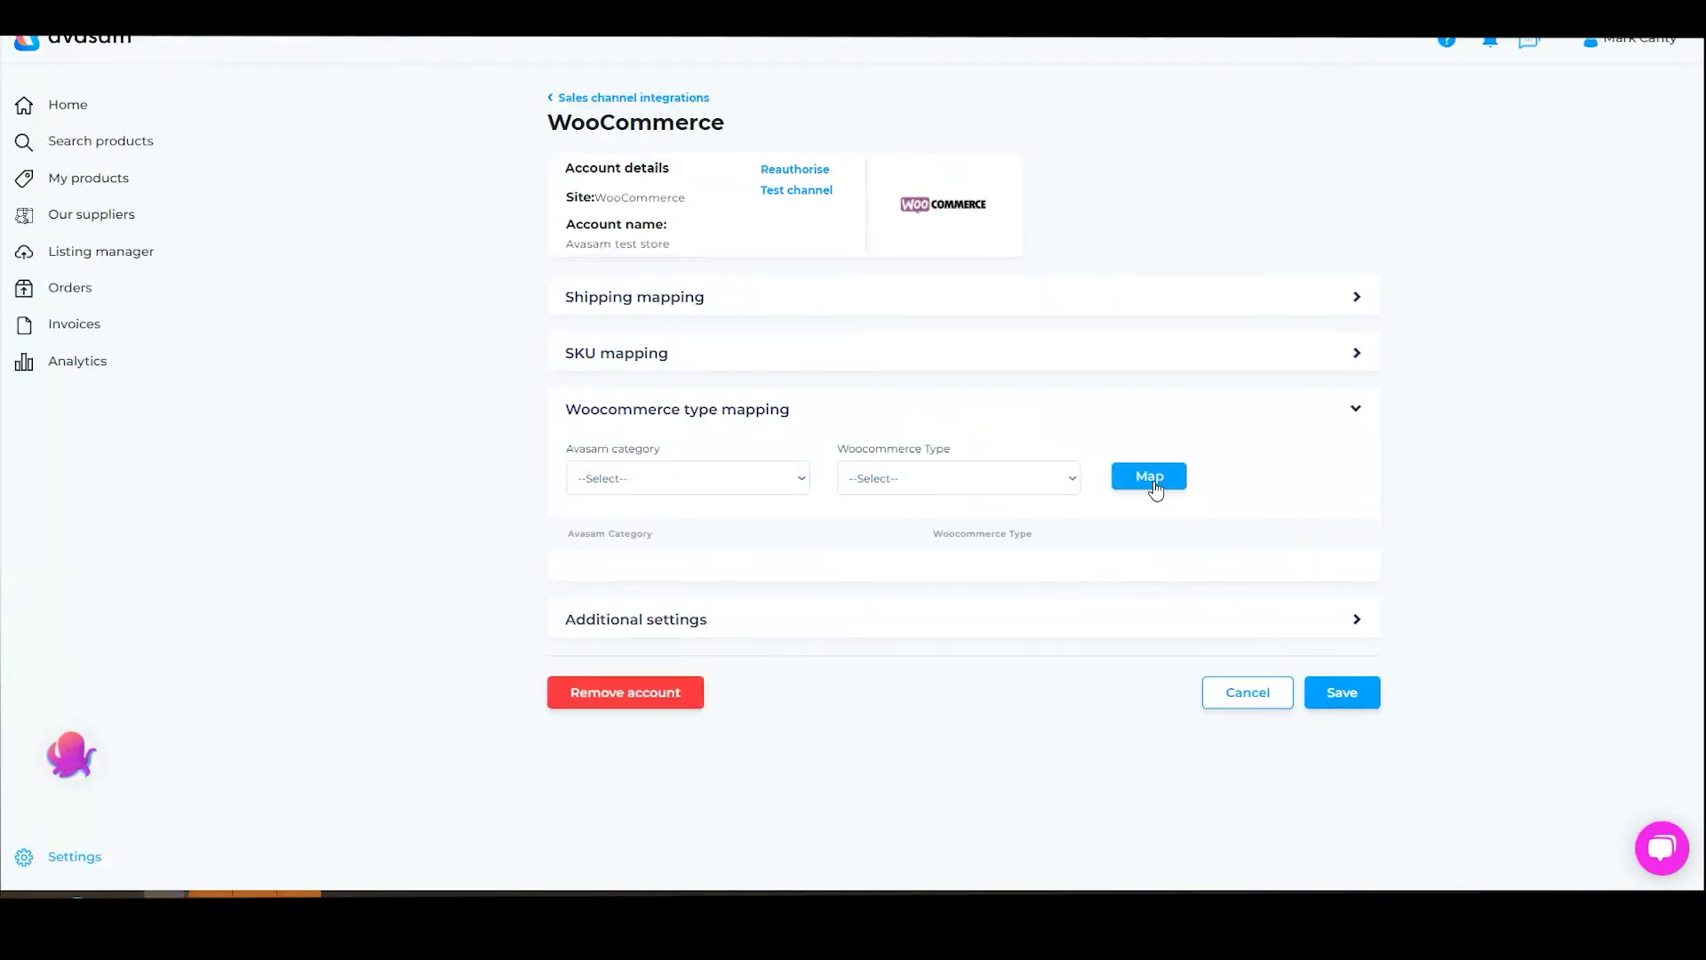
- Review the channel's additional settings, and bring up the account removal confirmation without going through with it
click(629, 621)
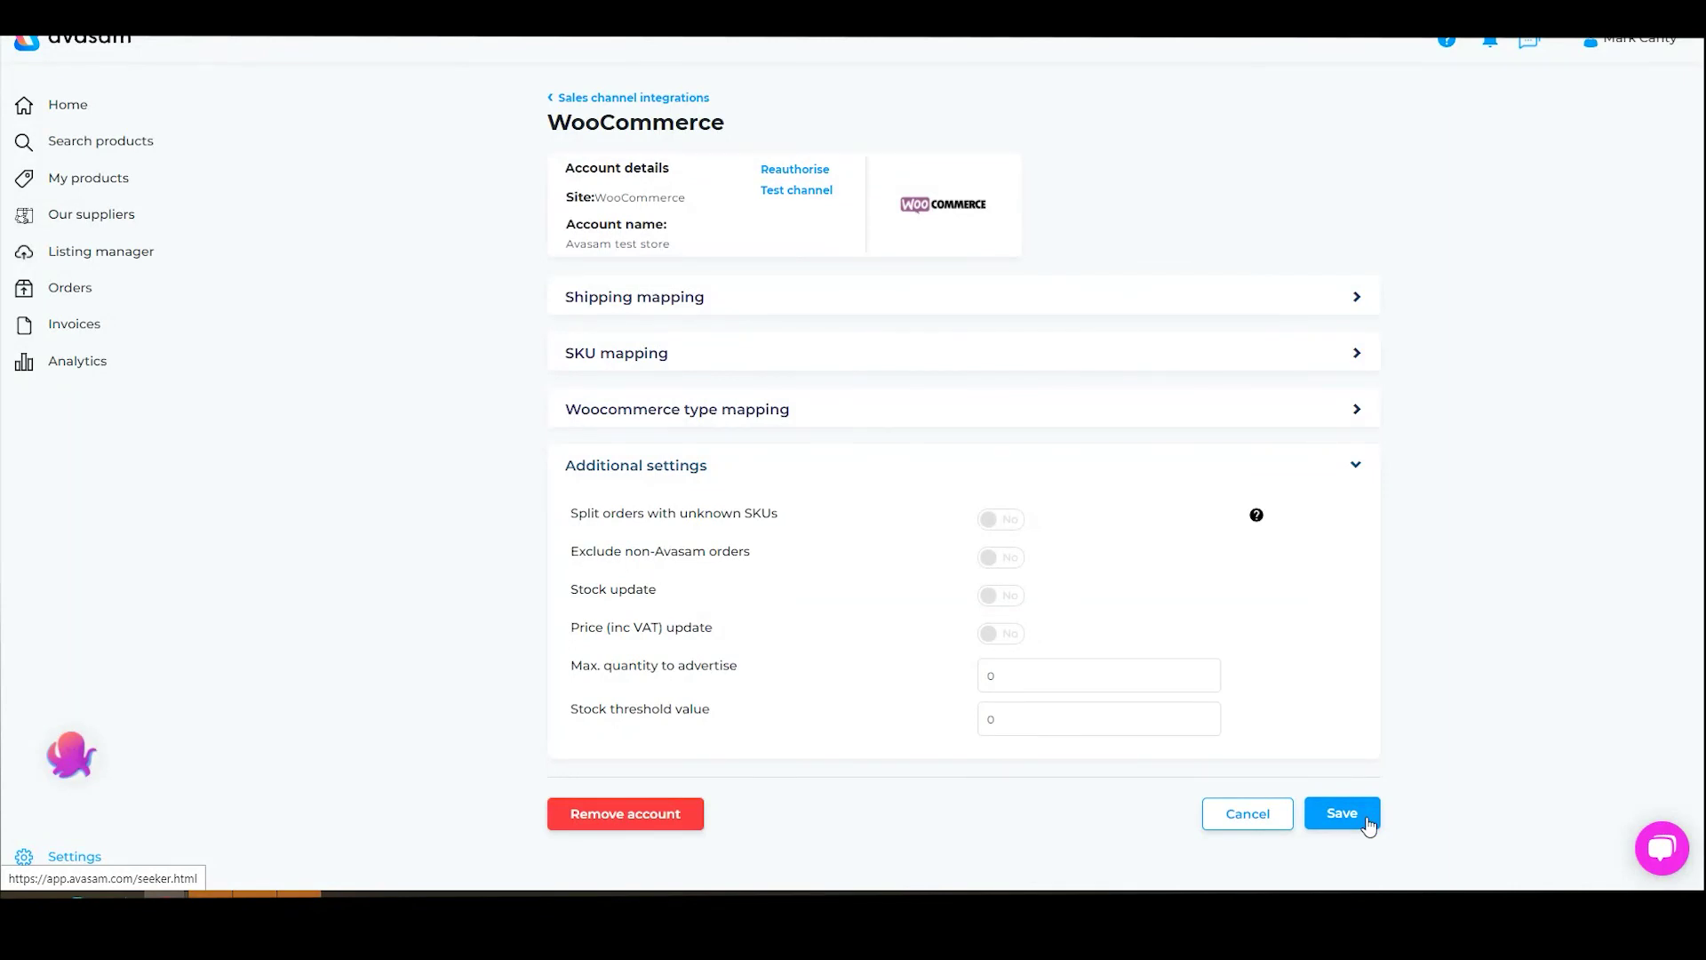
click(622, 816)
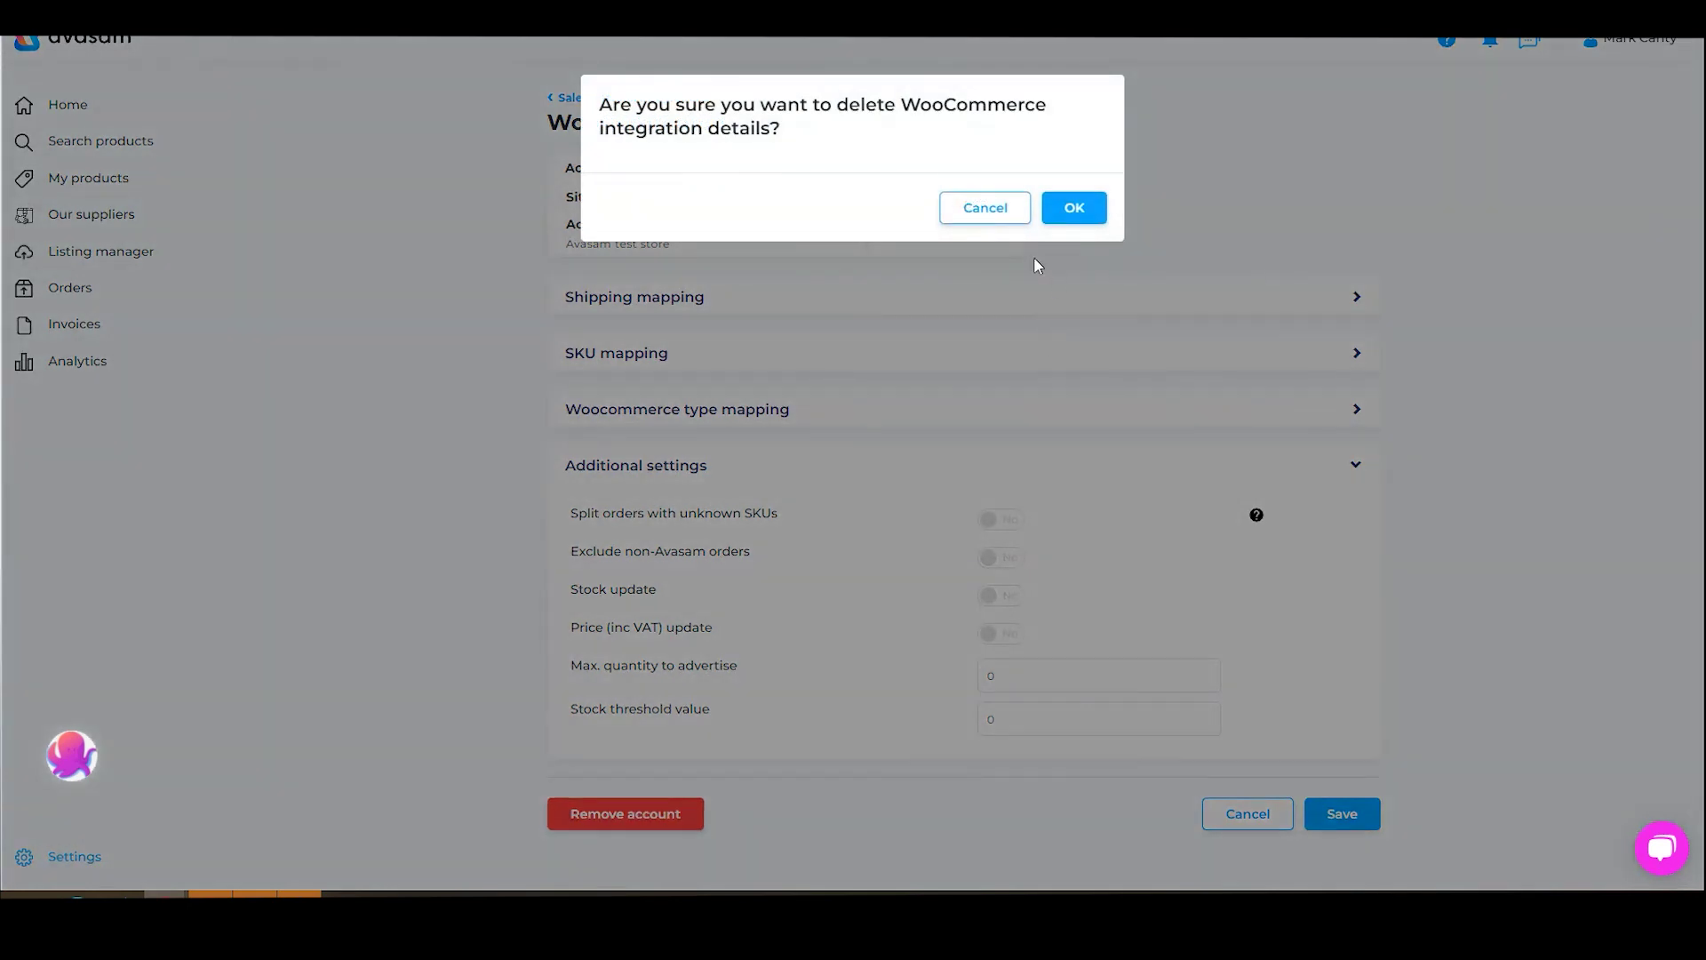
click(985, 207)
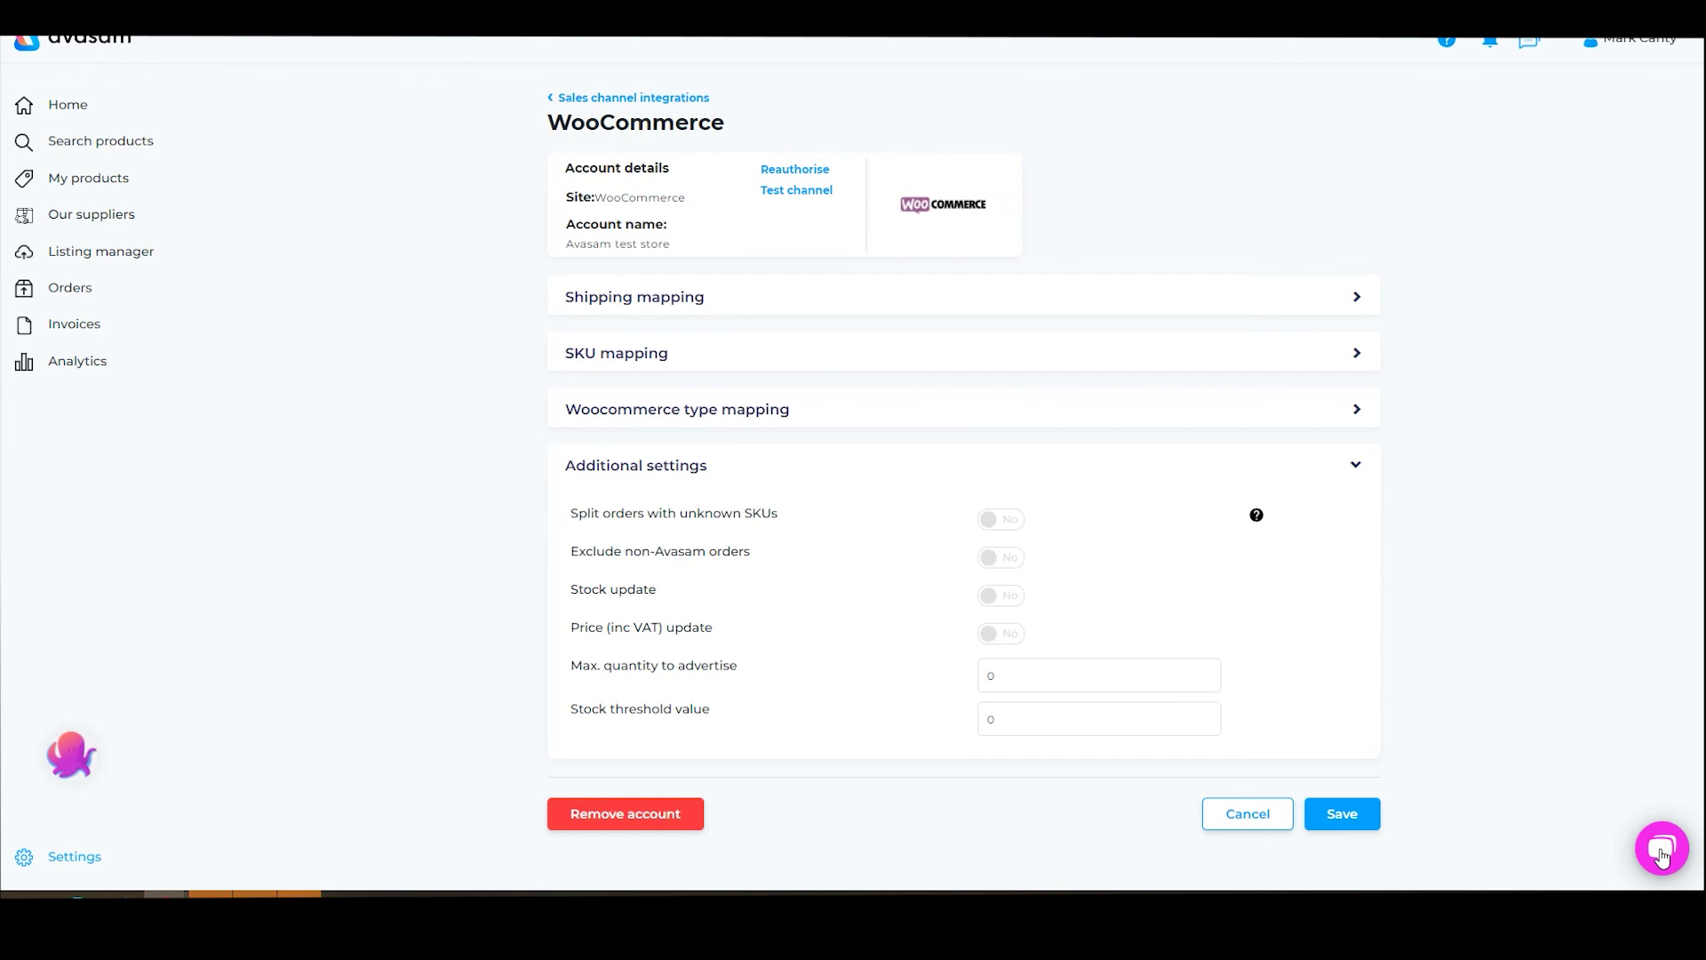
- Check the available help and support options, leaving all of them unopened
click(1444, 45)
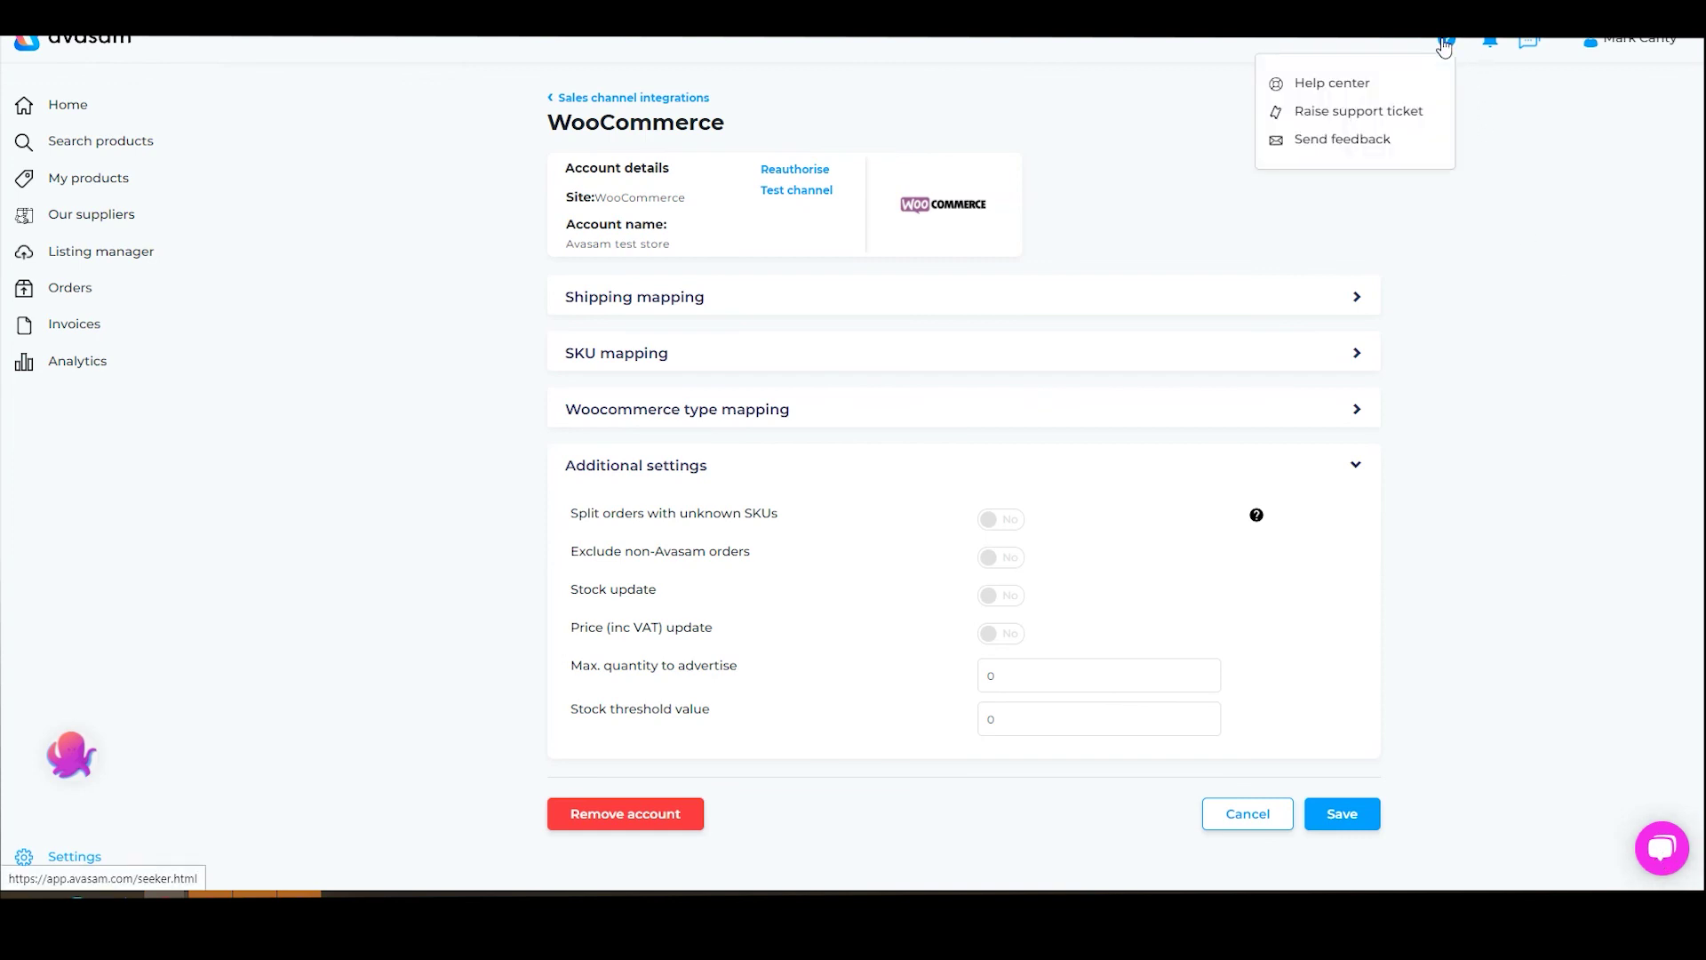
click(1496, 307)
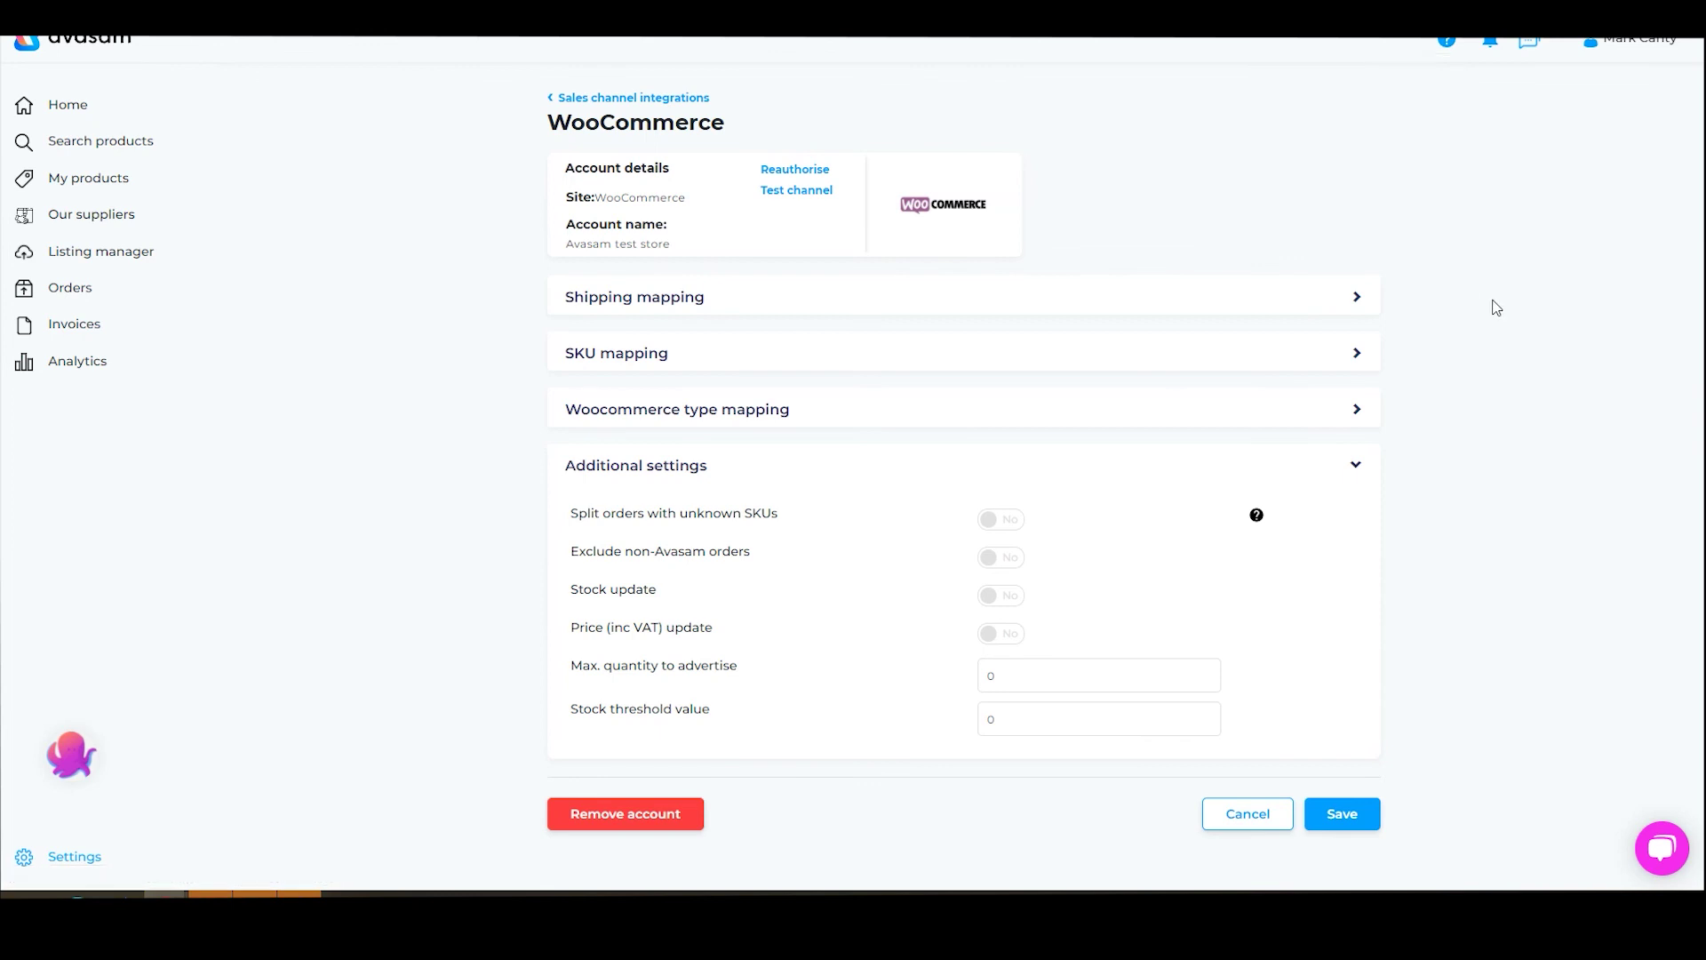